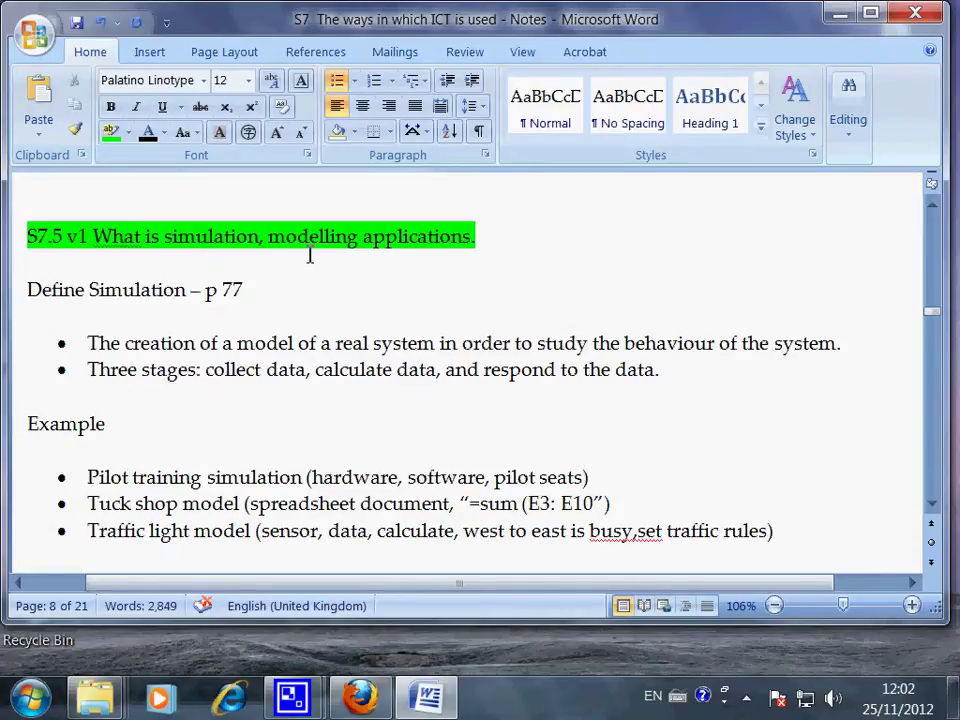
Step: Review the S7.5 heading on simulation and modelling applications together with the definition of simulation below it
left_click_drag(270, 236, 476, 234)
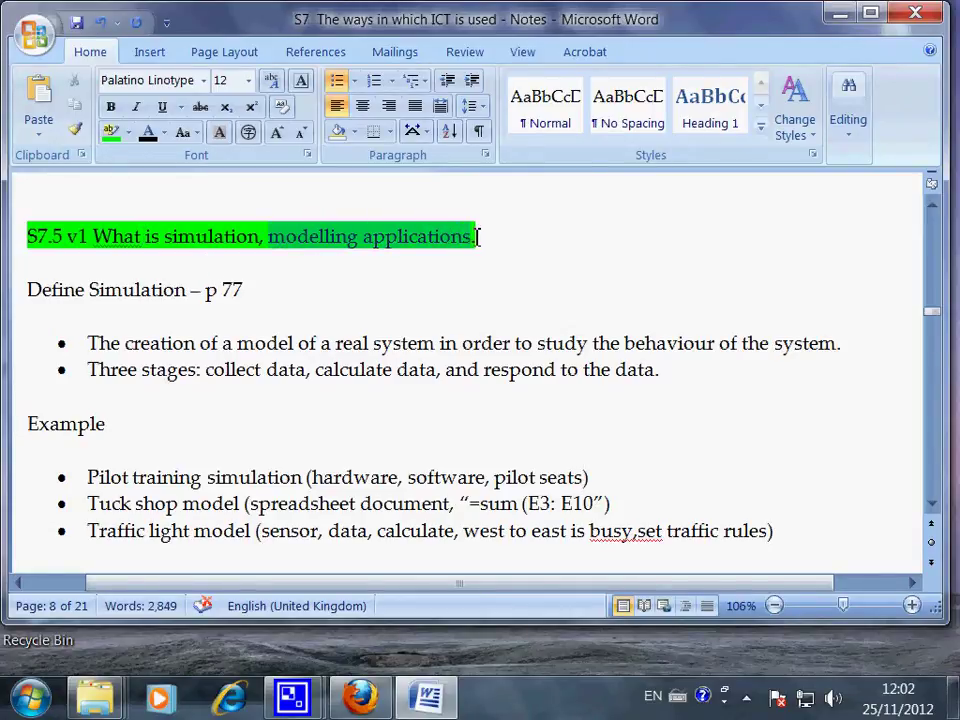
left_click(441, 451)
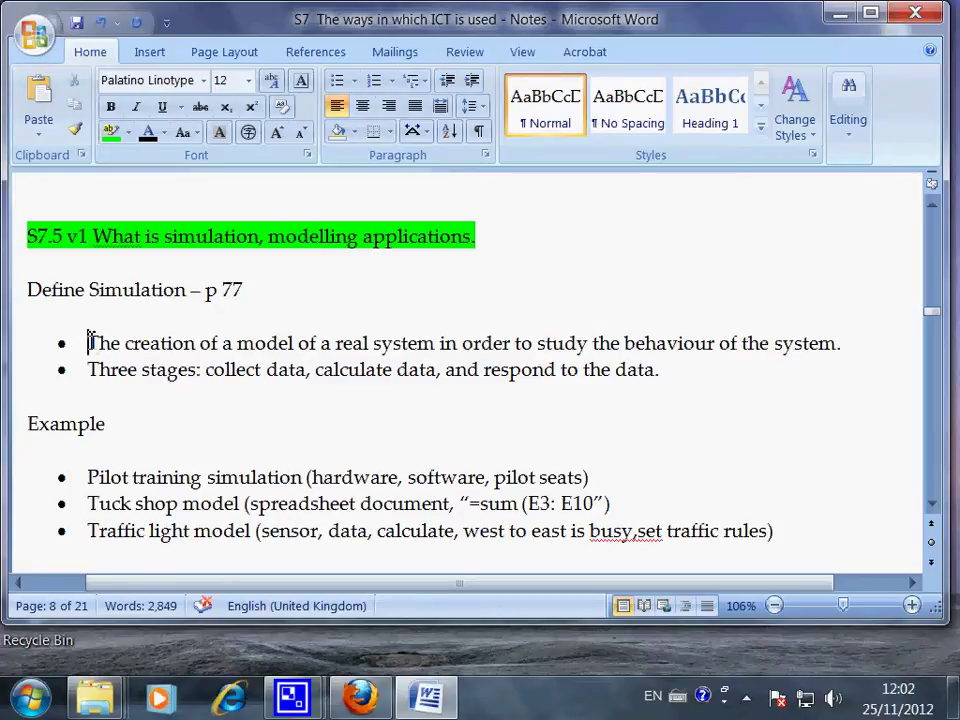
left_click_drag(89, 343, 317, 343)
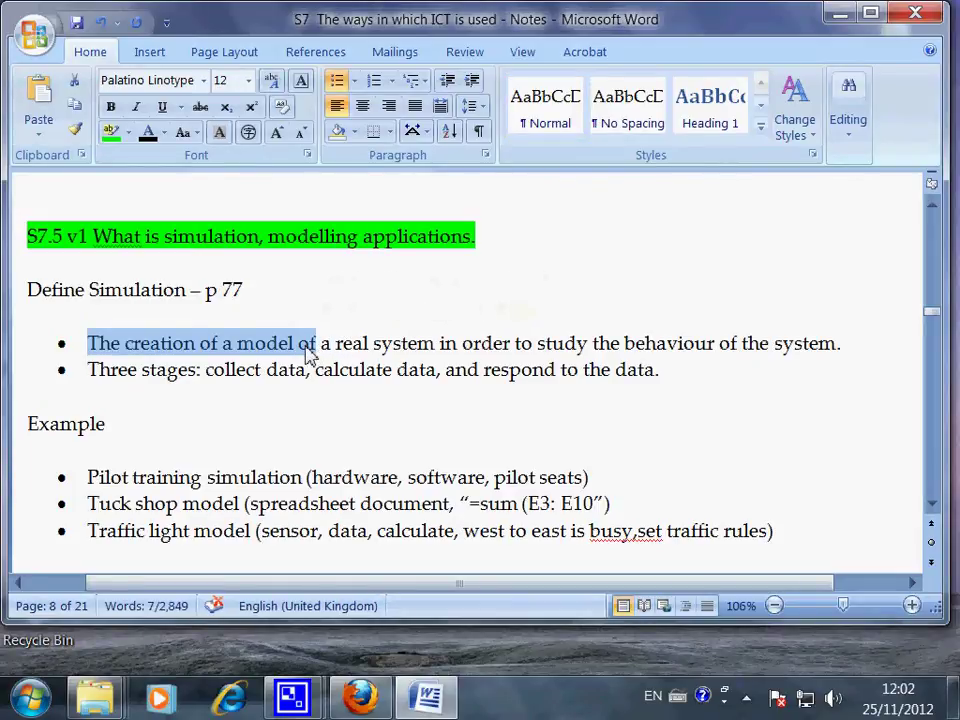
left_click(308, 354)
left_click_drag(97, 343, 844, 345)
left_click(846, 350)
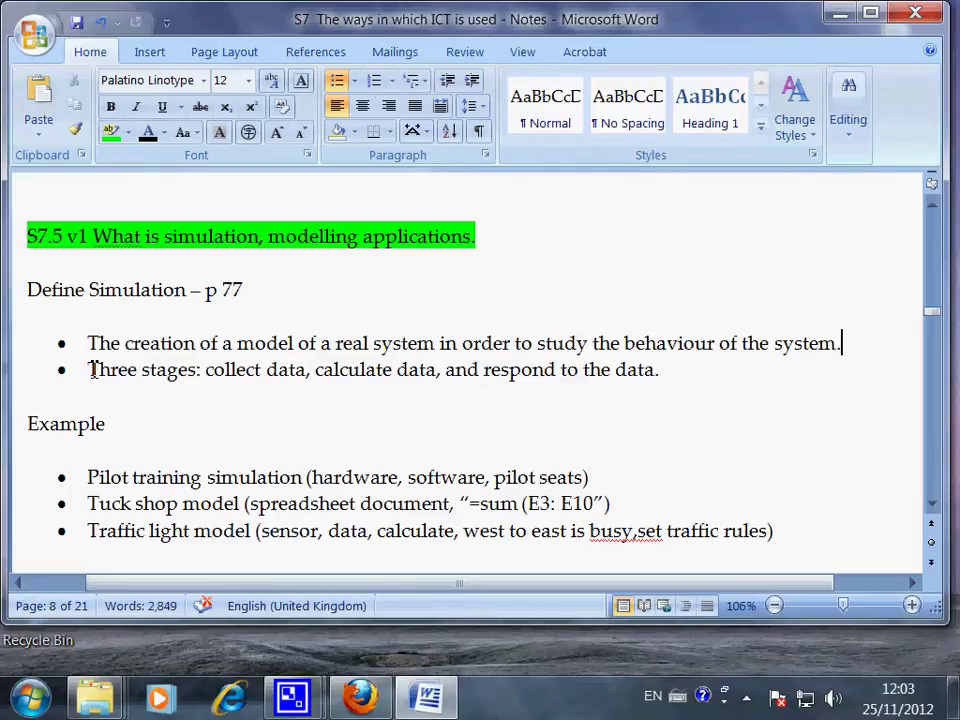
left_click_drag(268, 240, 469, 253)
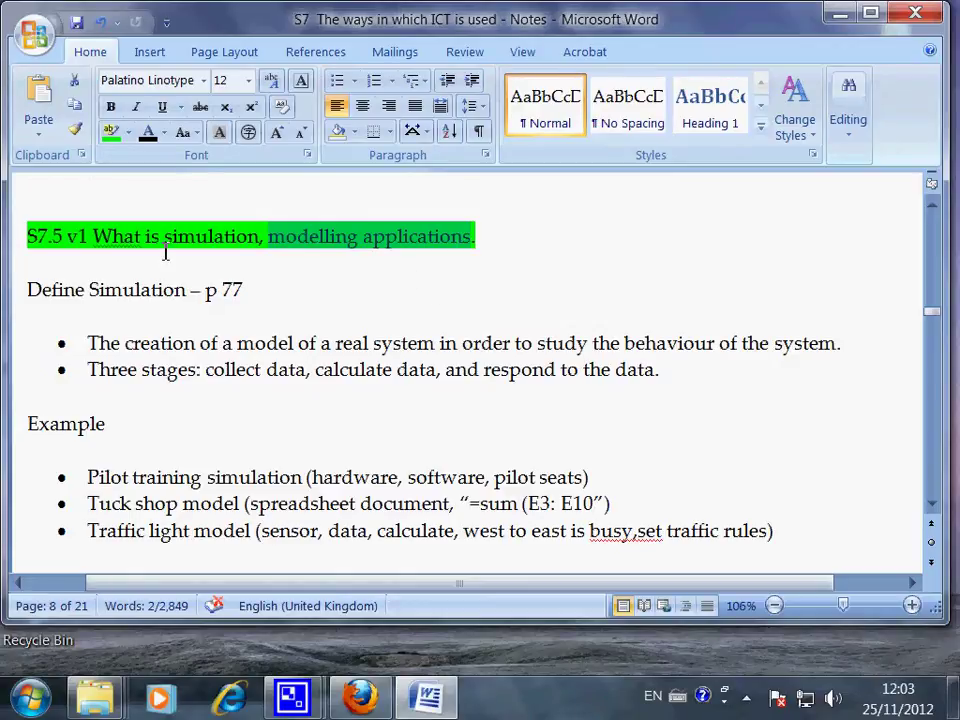
left_click_drag(165, 243, 268, 243)
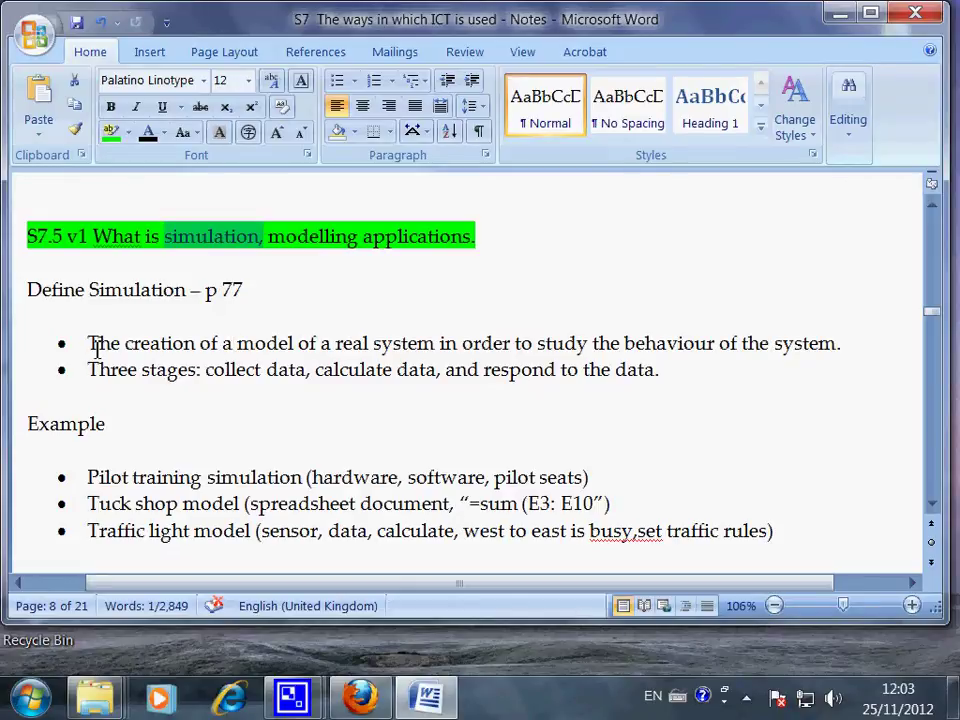
left_click_drag(92, 341, 662, 376)
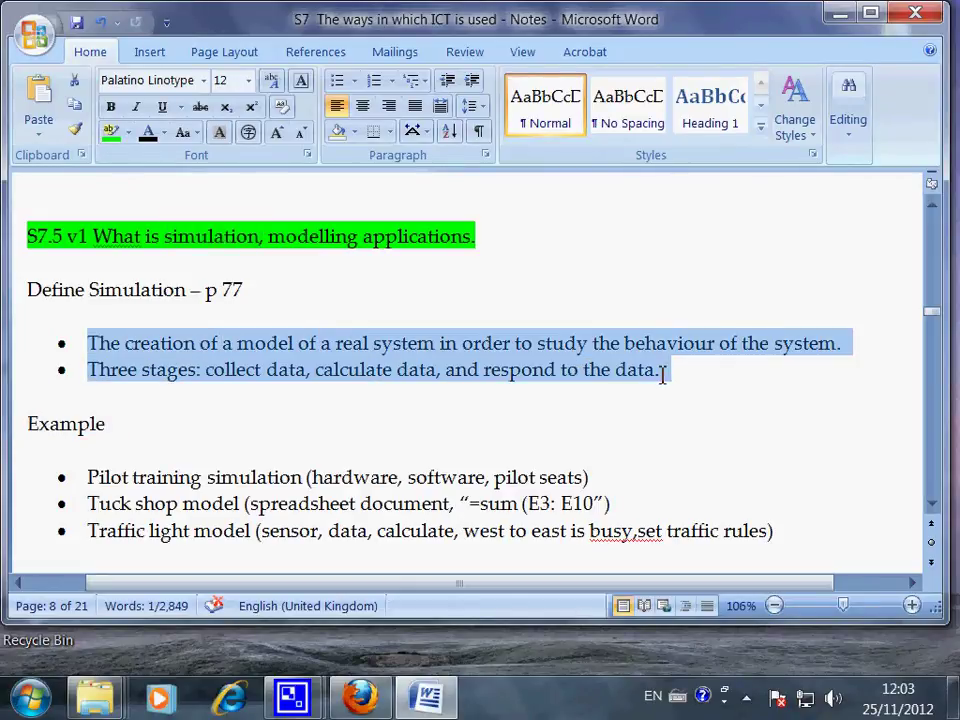
left_click(610, 370)
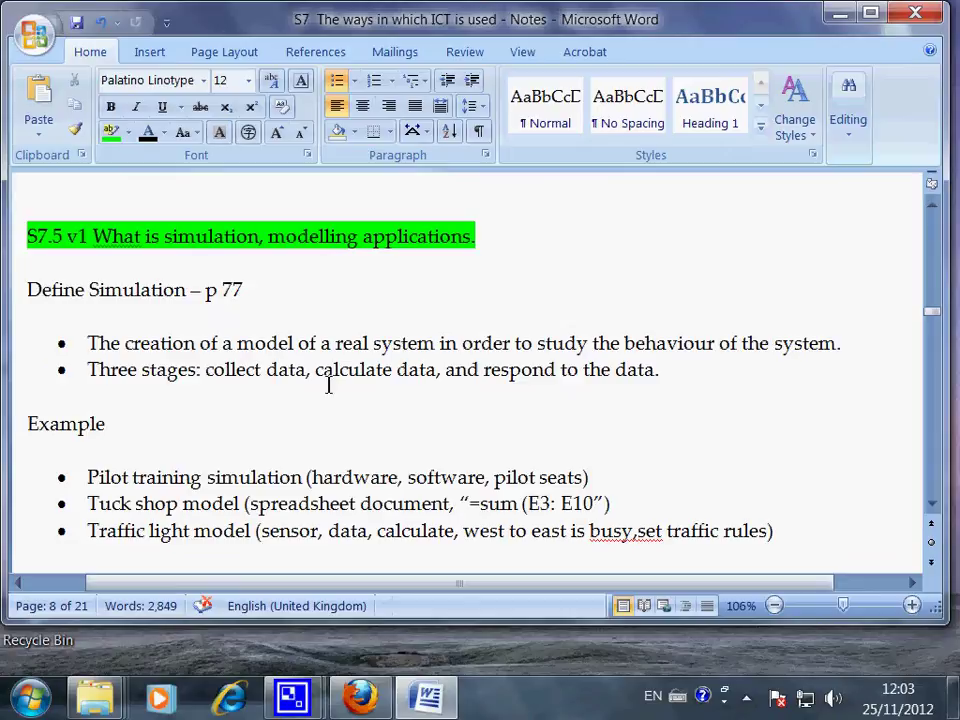
Step: Examine the collect, calculate and respond stages one by one in the "Three stages" bullet
left_click(202, 372)
left_click_drag(207, 372, 308, 370)
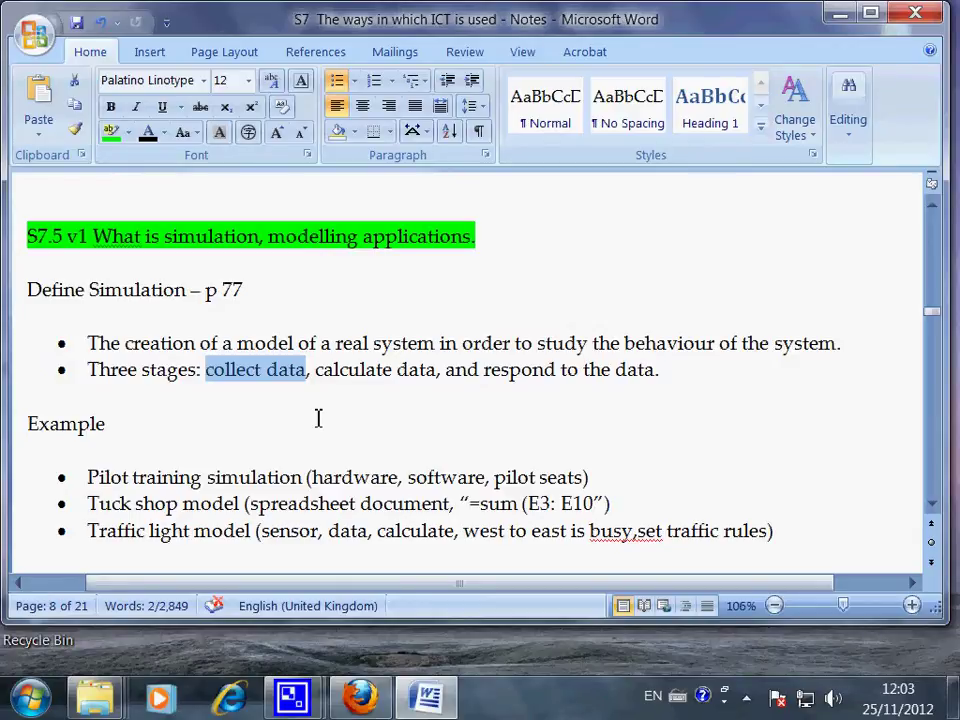
left_click_drag(316, 370, 437, 371)
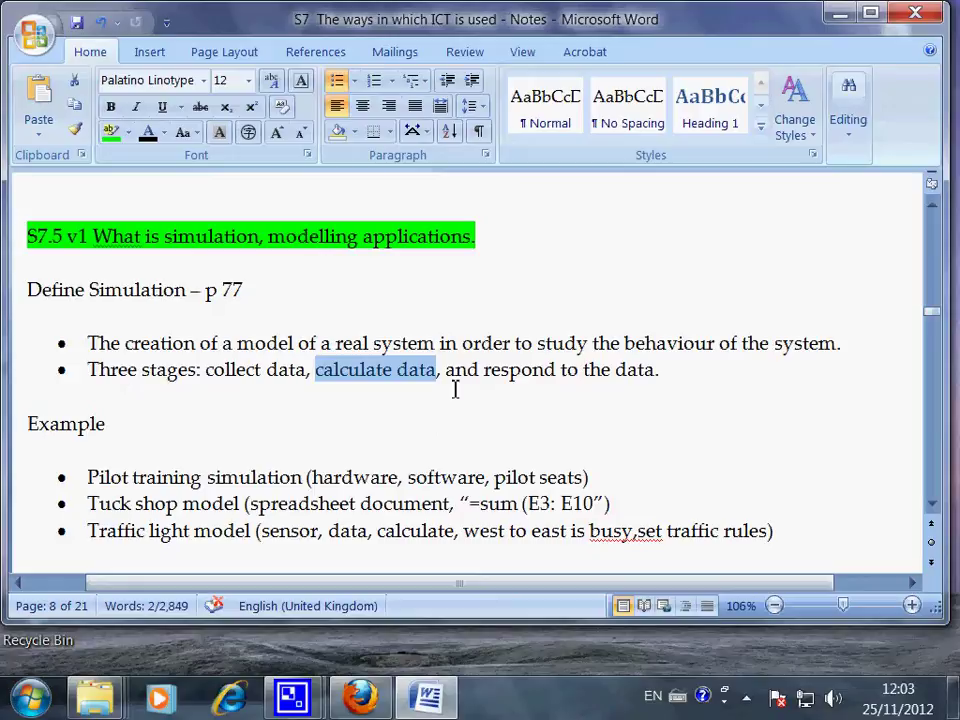
left_click(492, 370)
left_click_drag(492, 370, 651, 371)
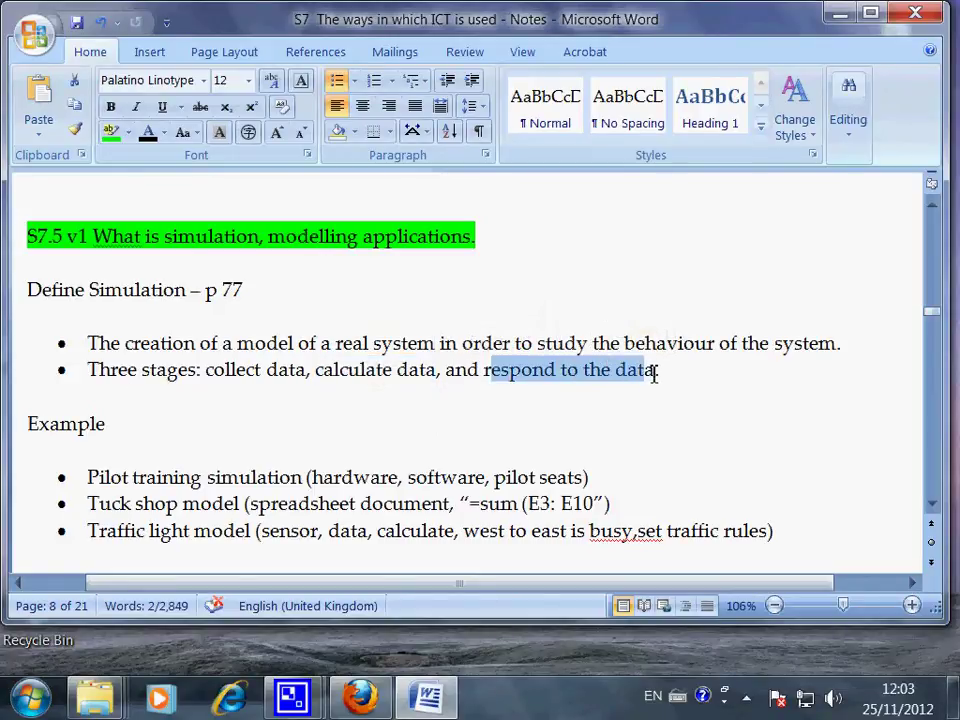
left_click(361, 413)
Step: Set the font colour of the word "collect" in the "Three stages" bullet to red
left_click_drag(207, 369, 268, 378)
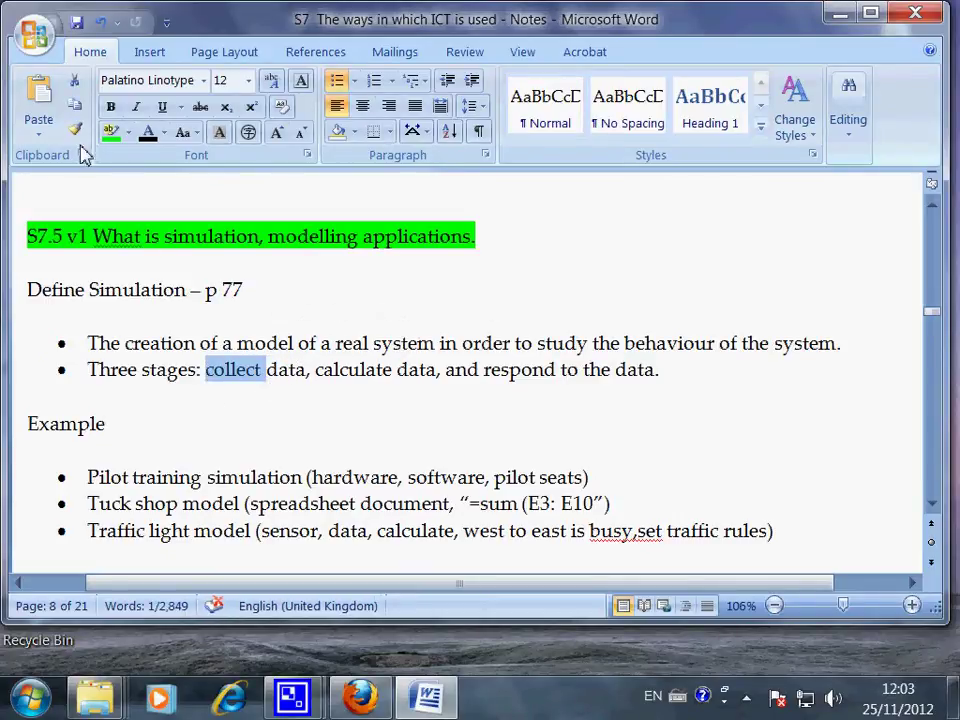
left_click(128, 132)
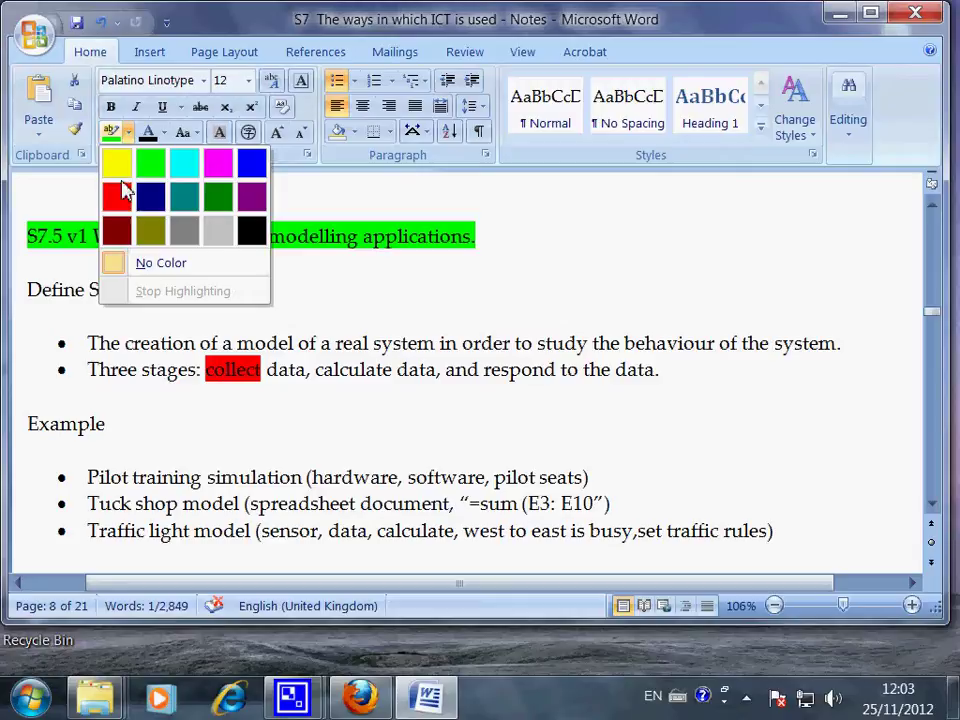
left_click(166, 137)
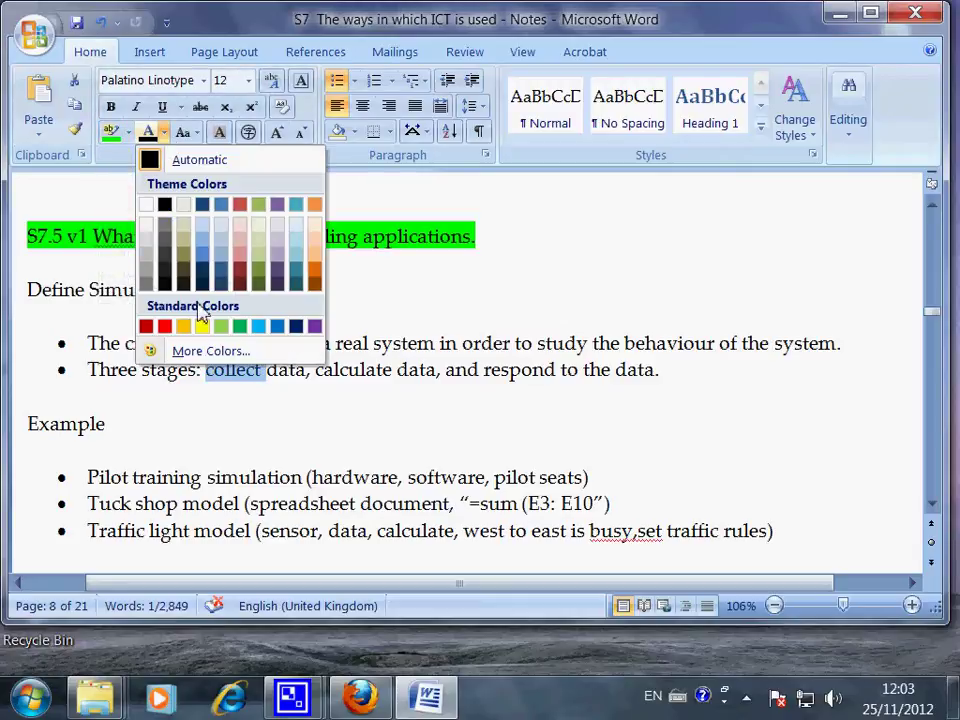
left_click(164, 327)
left_click(259, 449)
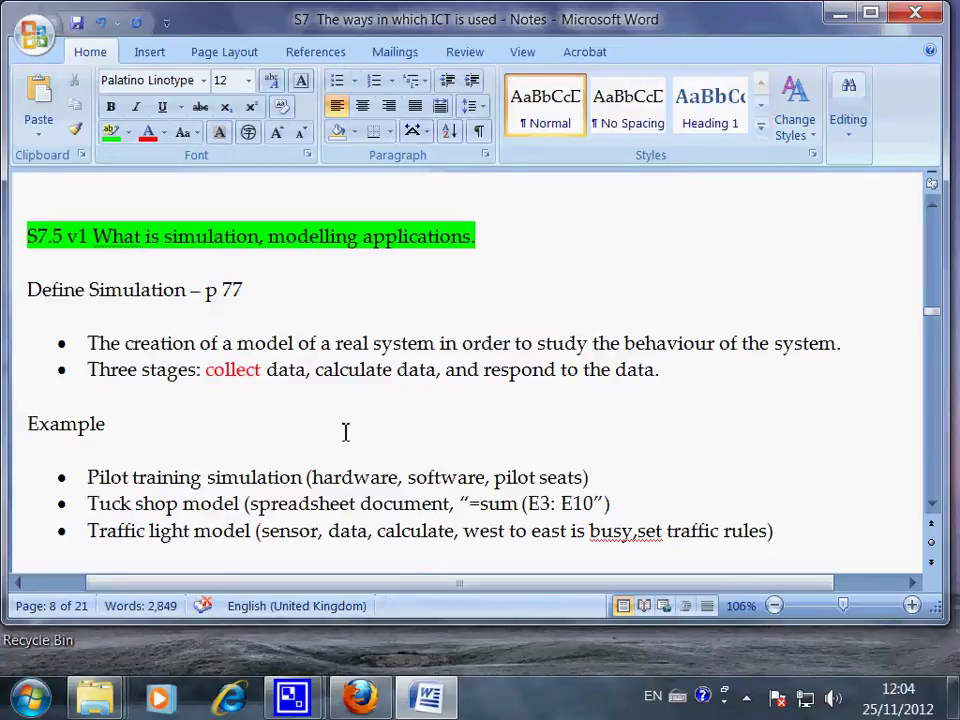
Step: Apply the same red font colour to the words "calculate" and "respond" in the "Three stages" bullet
left_click_drag(317, 372, 394, 371)
left_click(148, 133)
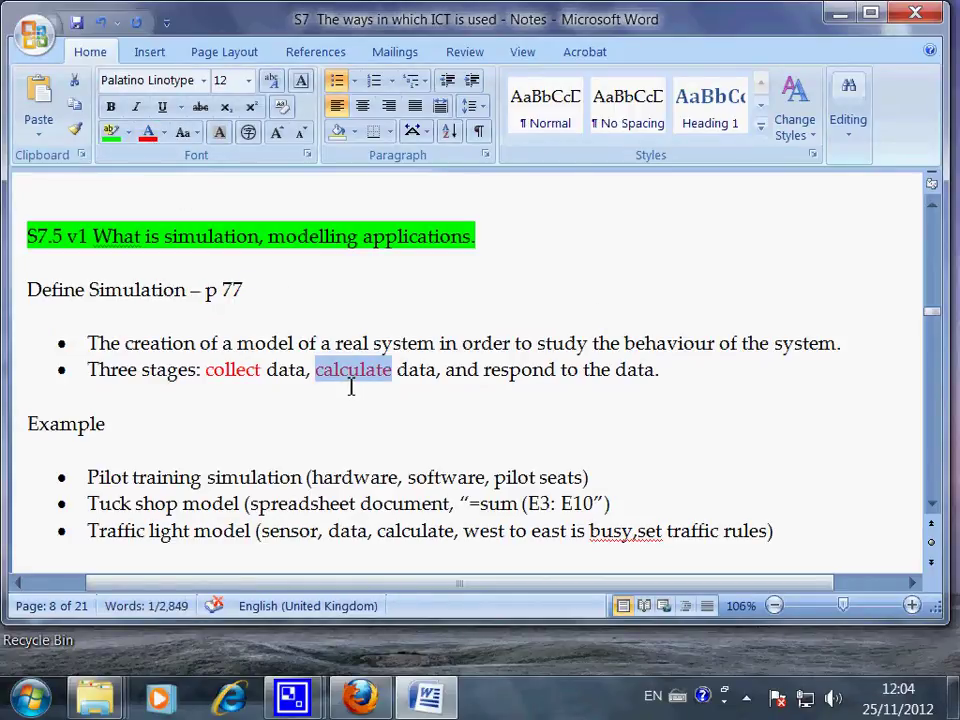
left_click(261, 377)
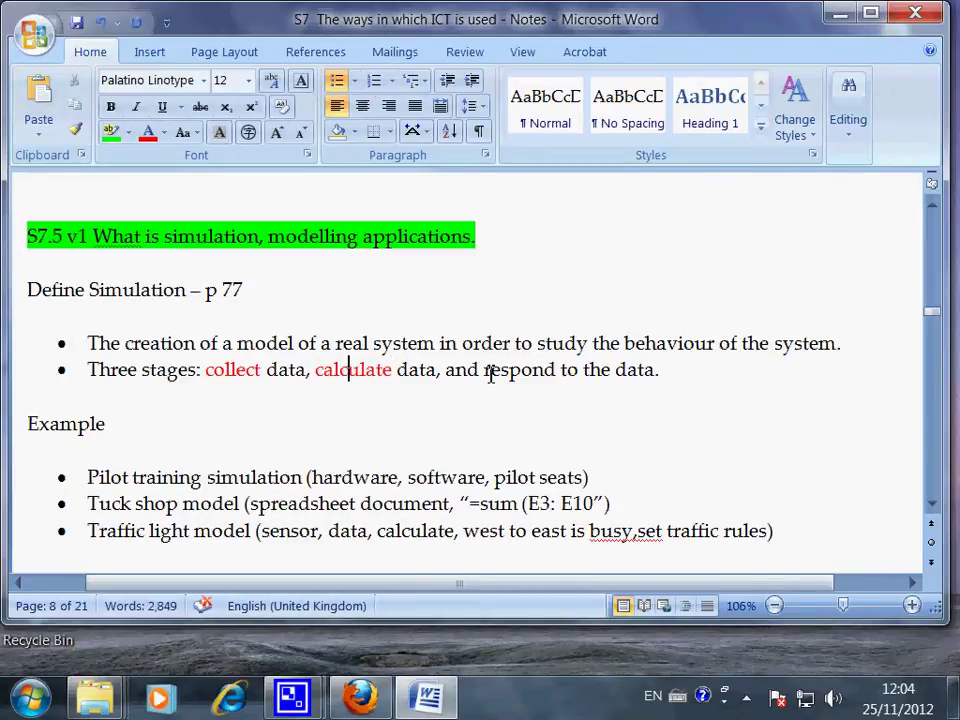
left_click_drag(488, 371, 561, 372)
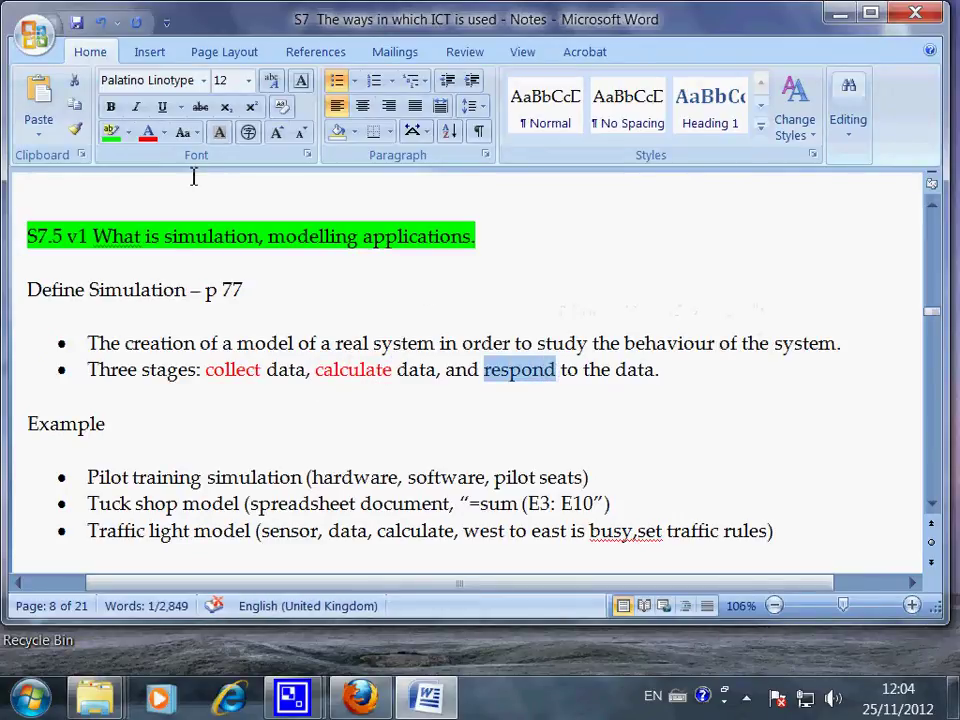
left_click(148, 134)
left_click(343, 393)
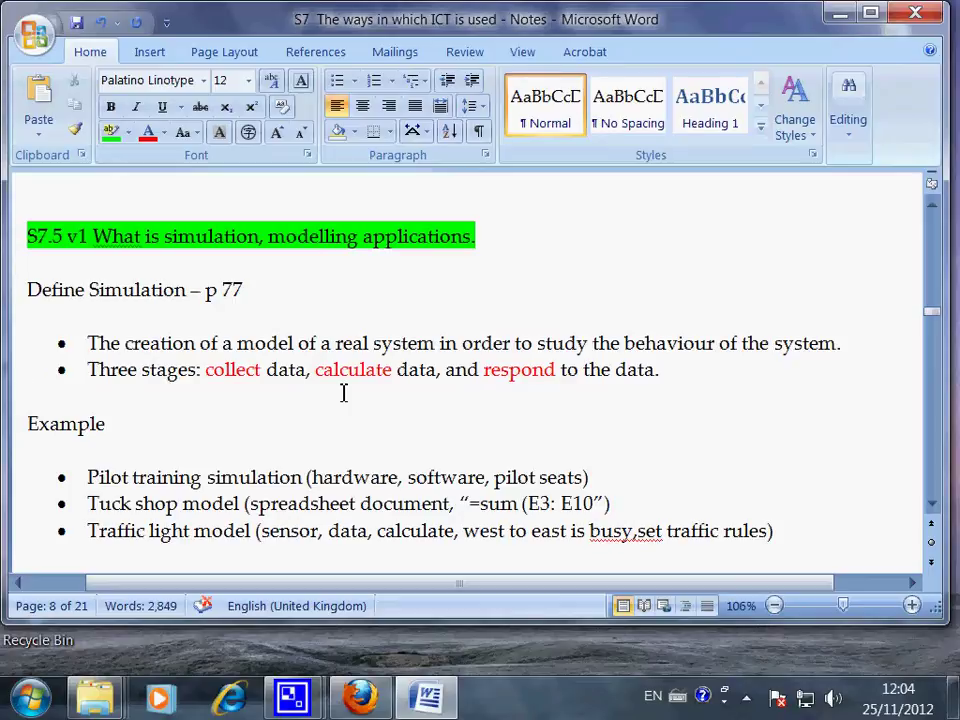
Step: Go over the three example names and insert the missing space after "busy," in the traffic light model bullet
left_click_drag(88, 477, 204, 477)
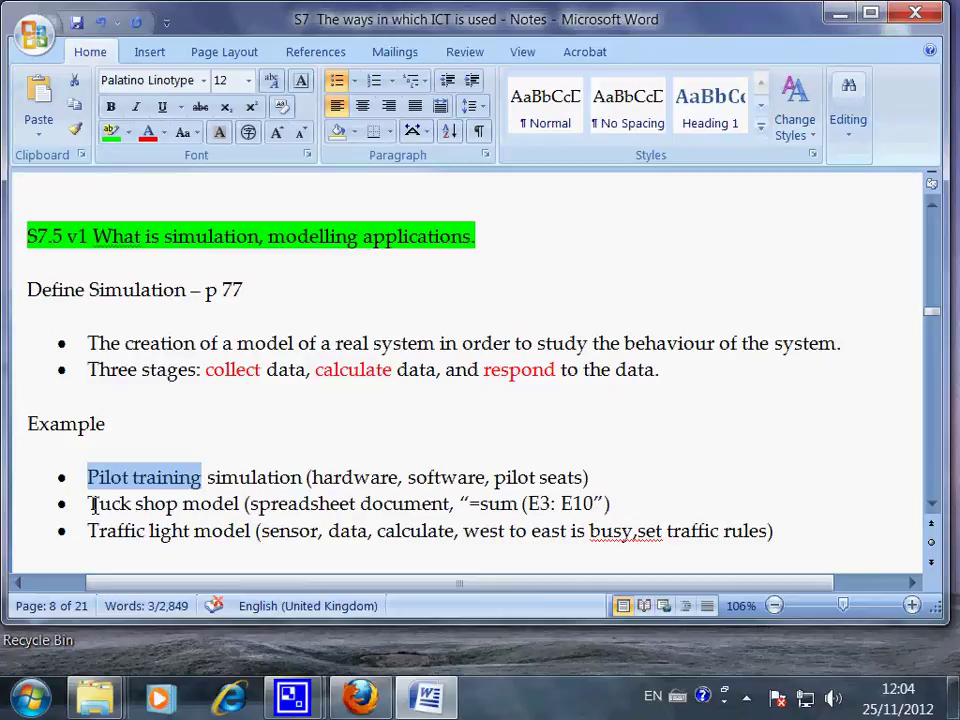
left_click_drag(90, 505, 239, 503)
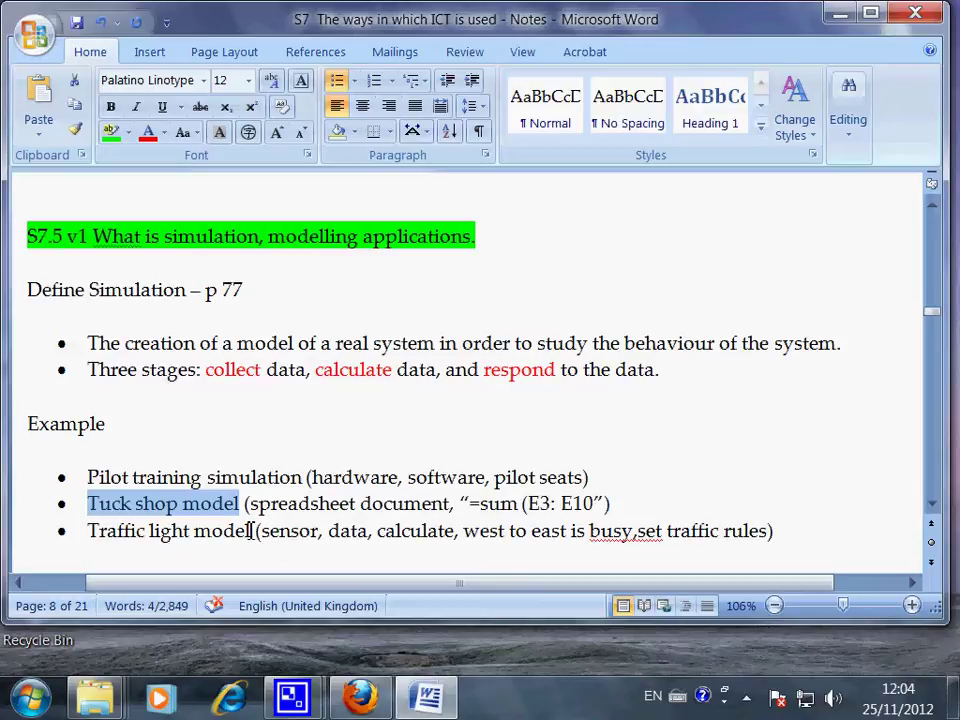
left_click_drag(255, 531, 88, 529)
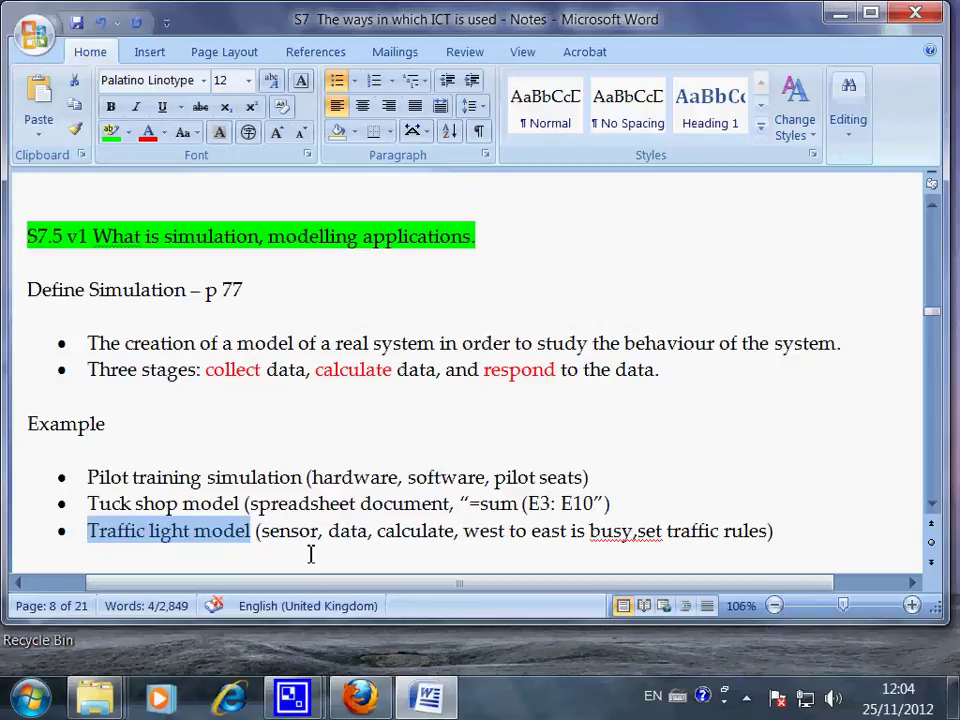
left_click(638, 530)
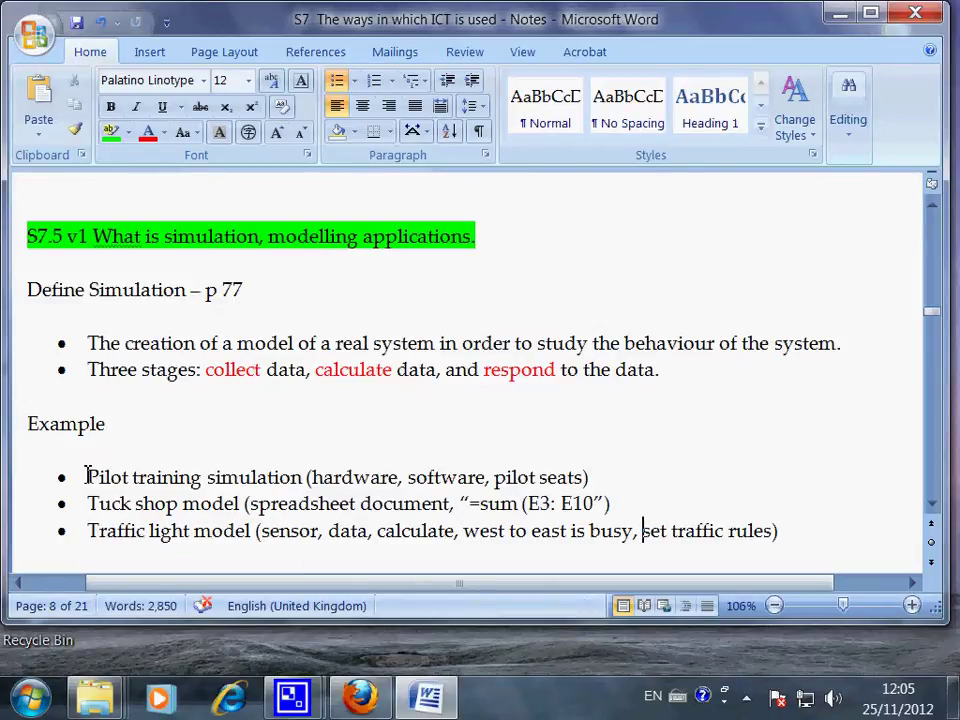
Step: Examine the pilot training simulation example, including its bracketed hardware, software and pilot seats details
left_click_drag(87, 474, 488, 477)
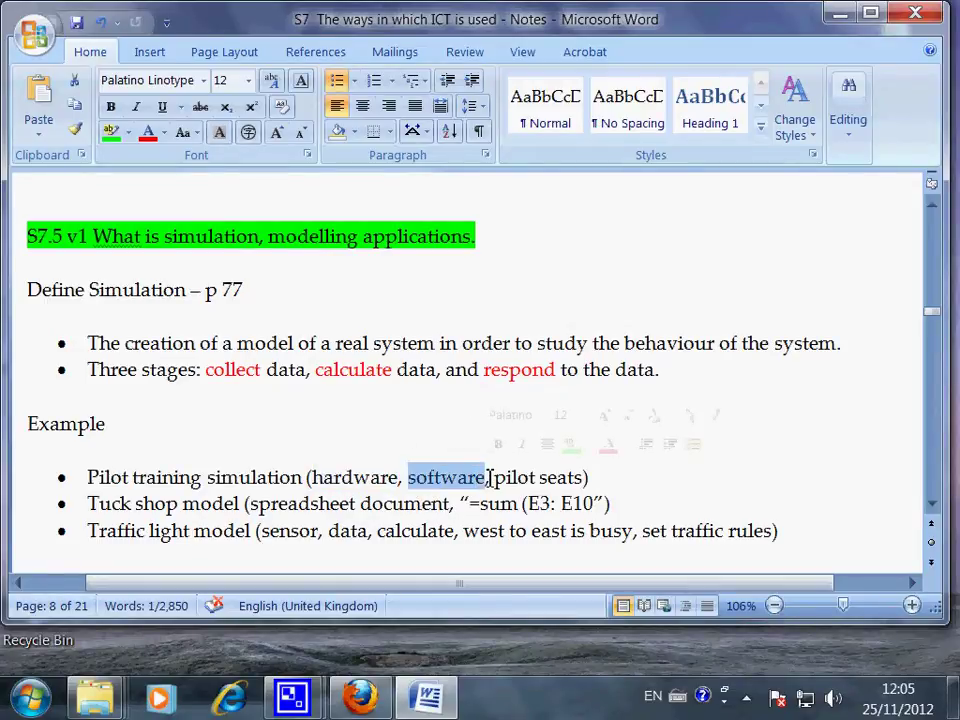
left_click(430, 478)
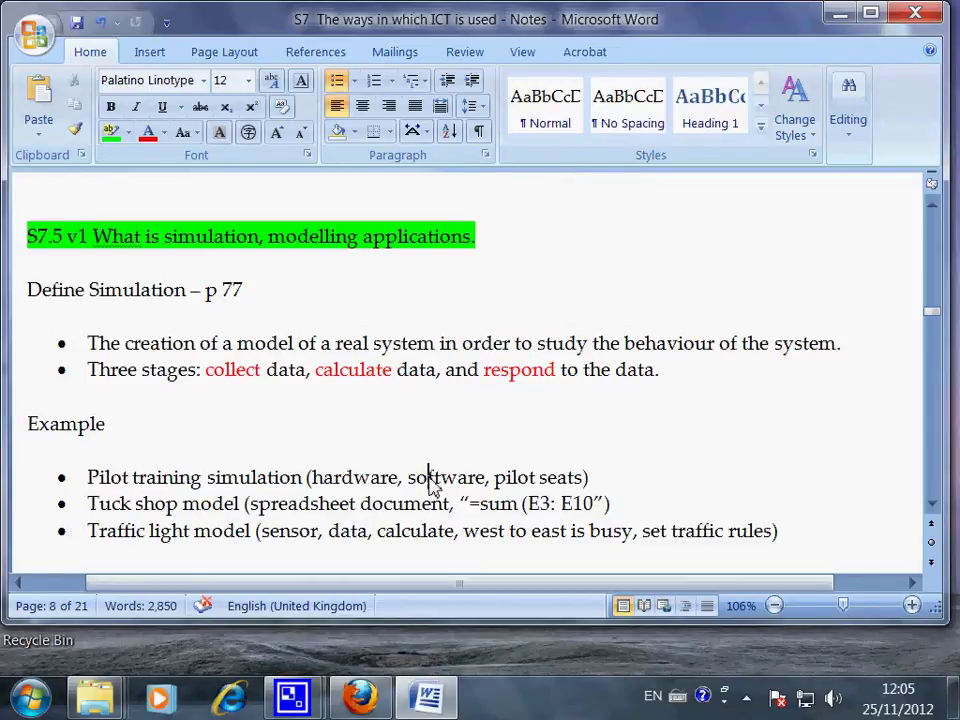
left_click(428, 478)
left_click_drag(84, 477, 305, 481)
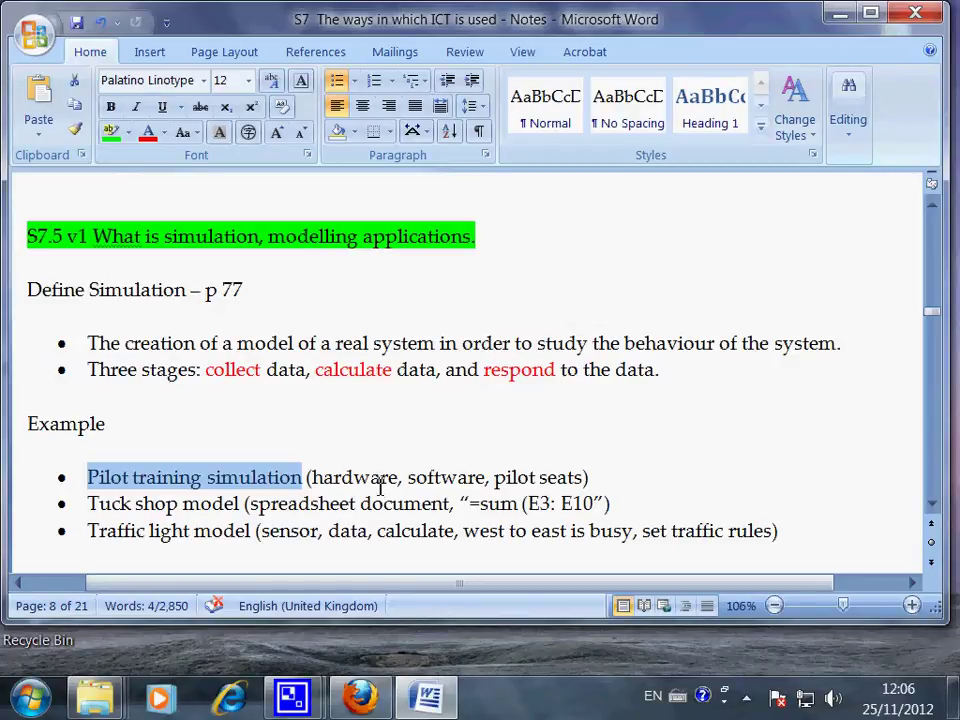
left_click(379, 478)
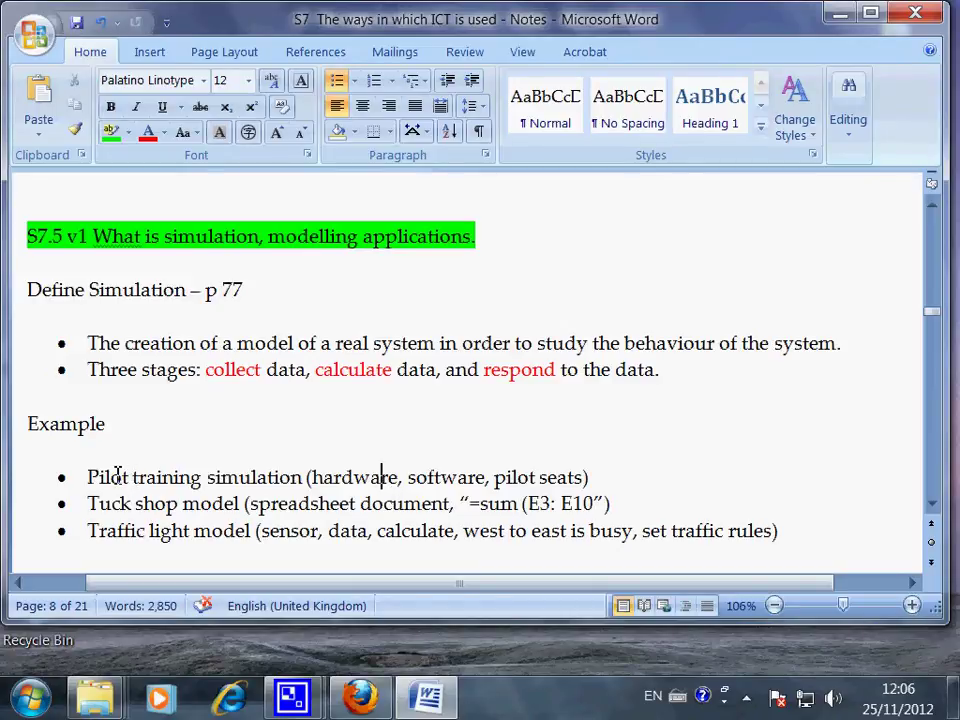
left_click_drag(205, 477, 302, 485)
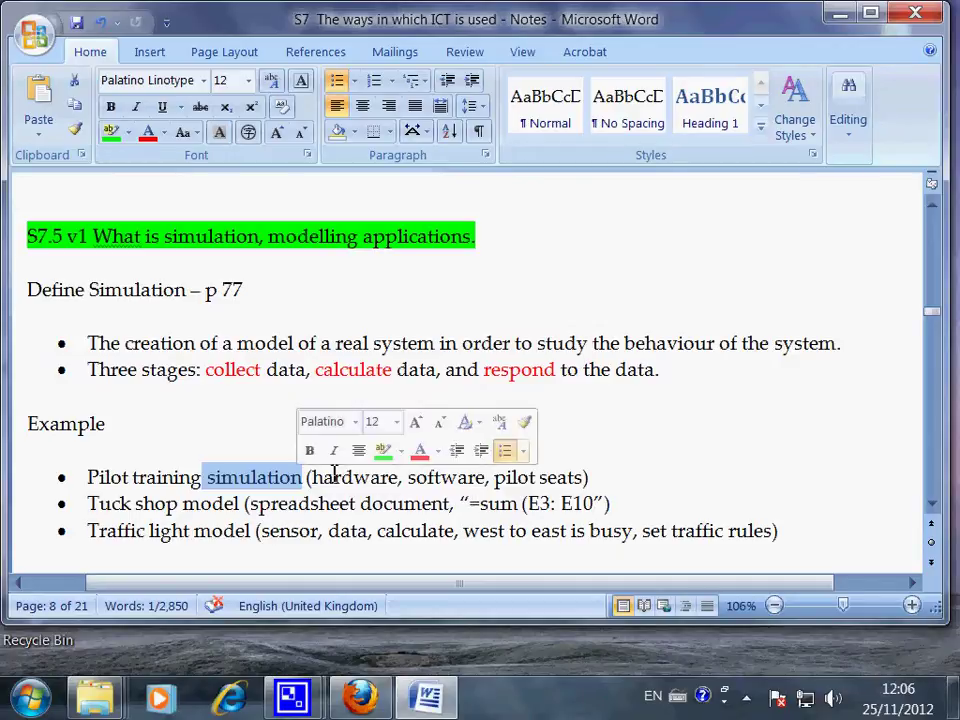
left_click(253, 482)
left_click_drag(85, 477, 596, 480)
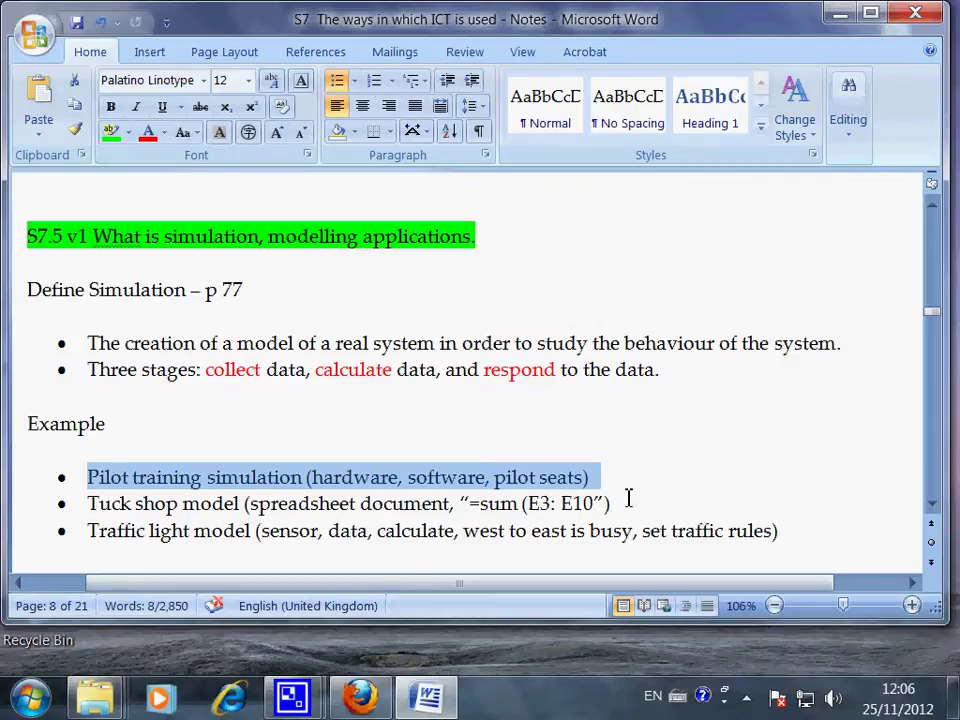
Step: Extend the bracketed details of the pilot training simulation example with ", safe, cost effective" after "pilot seats"
left_click(592, 478)
key("BackSpace")
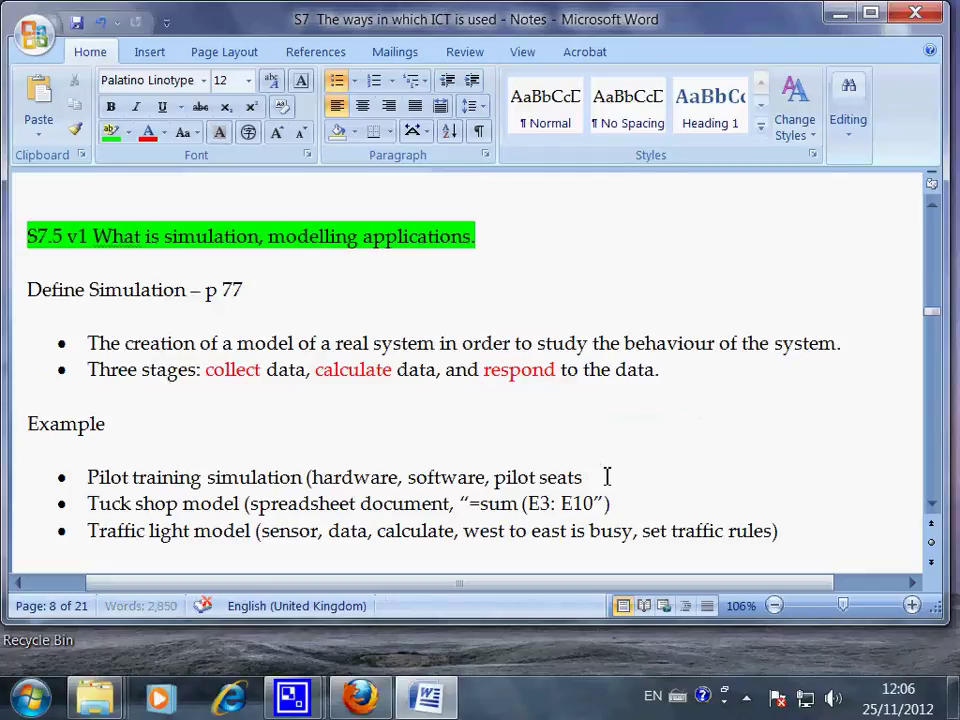
type(", sav")
key("BackSpace")
type("fe, ")
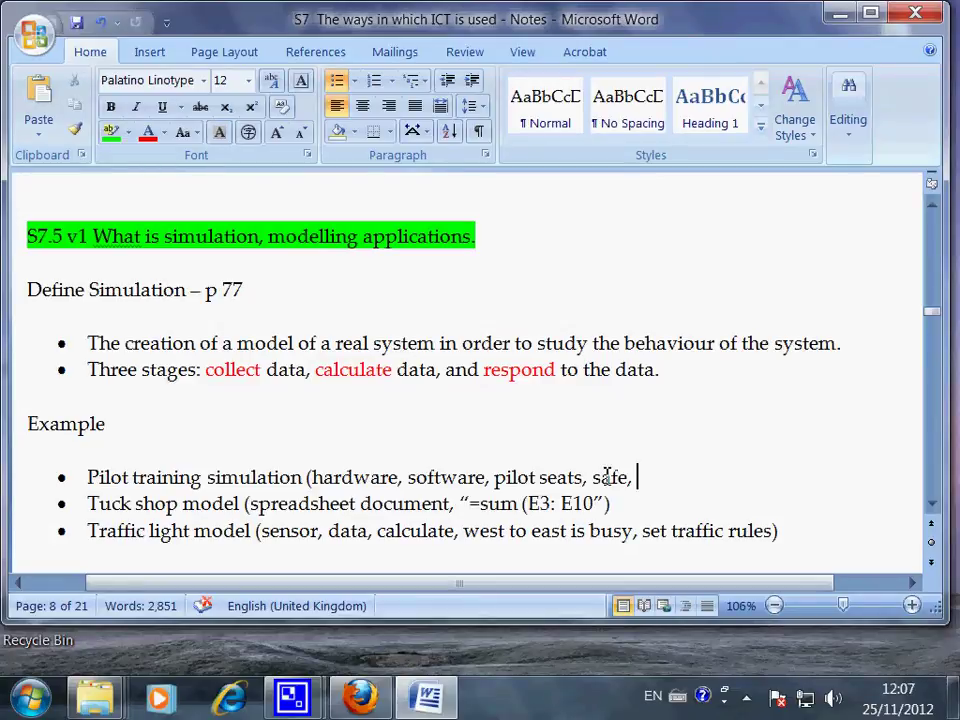
type("cost ")
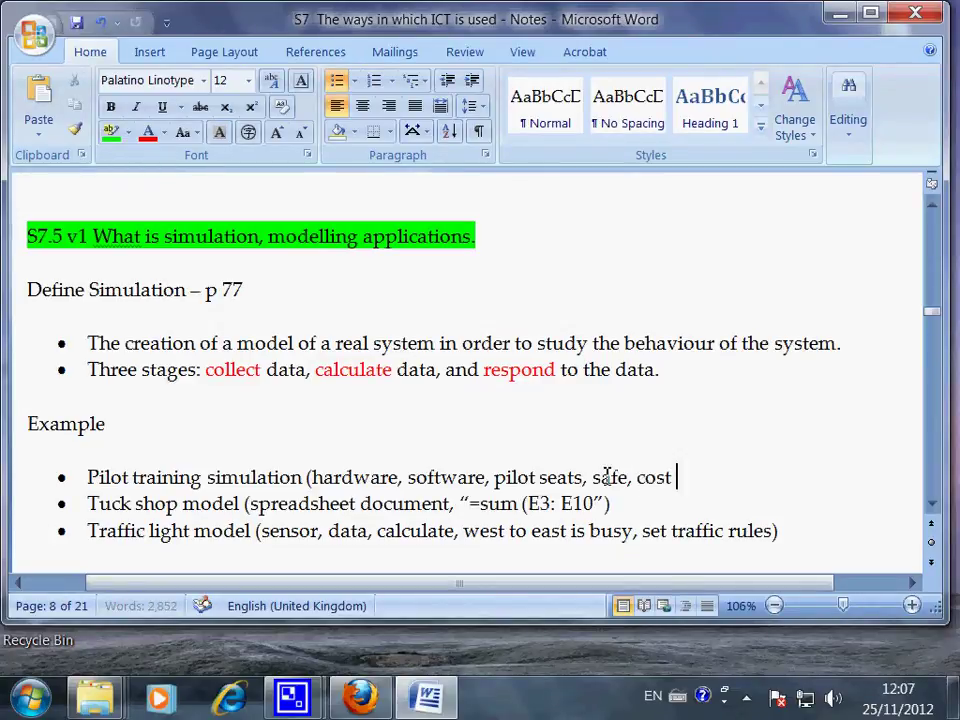
type("effectiv")
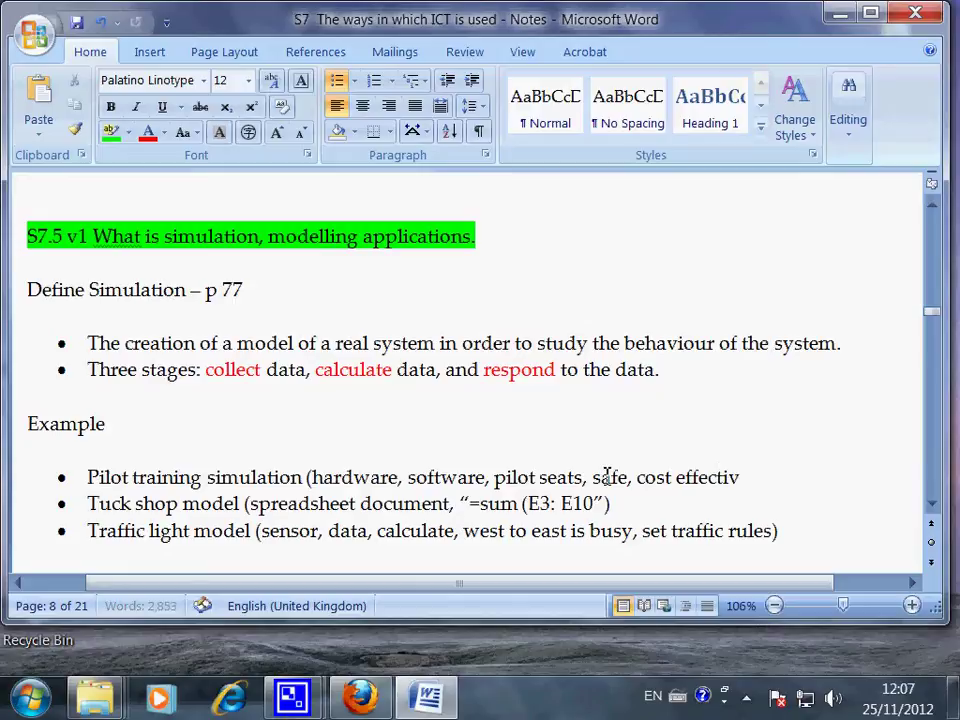
type("e)")
Step: Go over the tuck shop model's spreadsheet details and insert the missing closing bracket after "E10" in its sum formula
left_click_drag(88, 502, 248, 503)
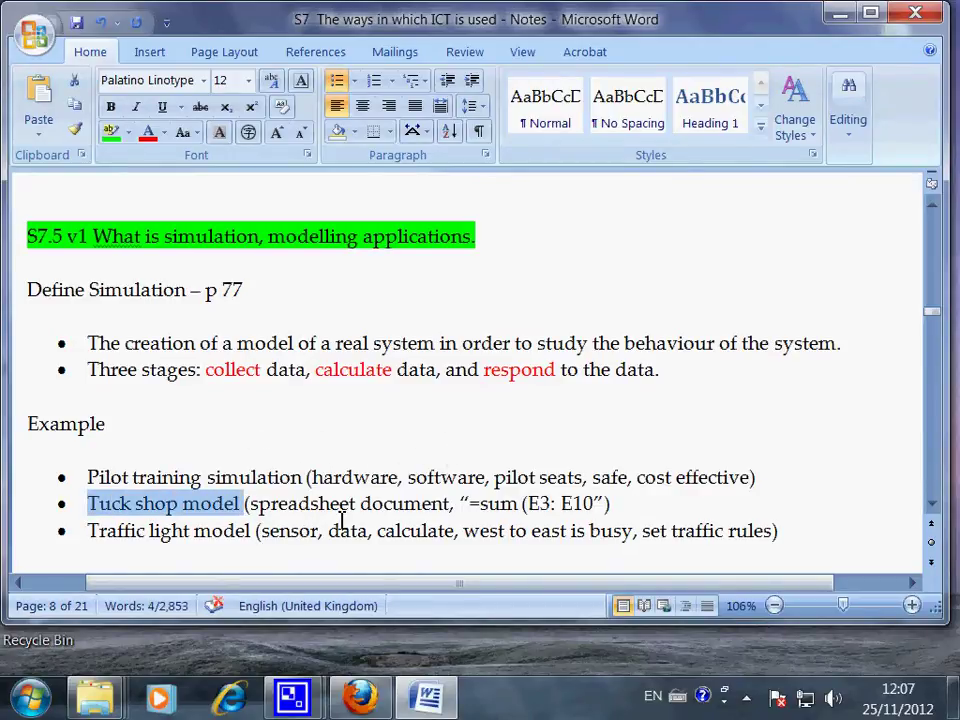
left_click_drag(249, 503, 357, 503)
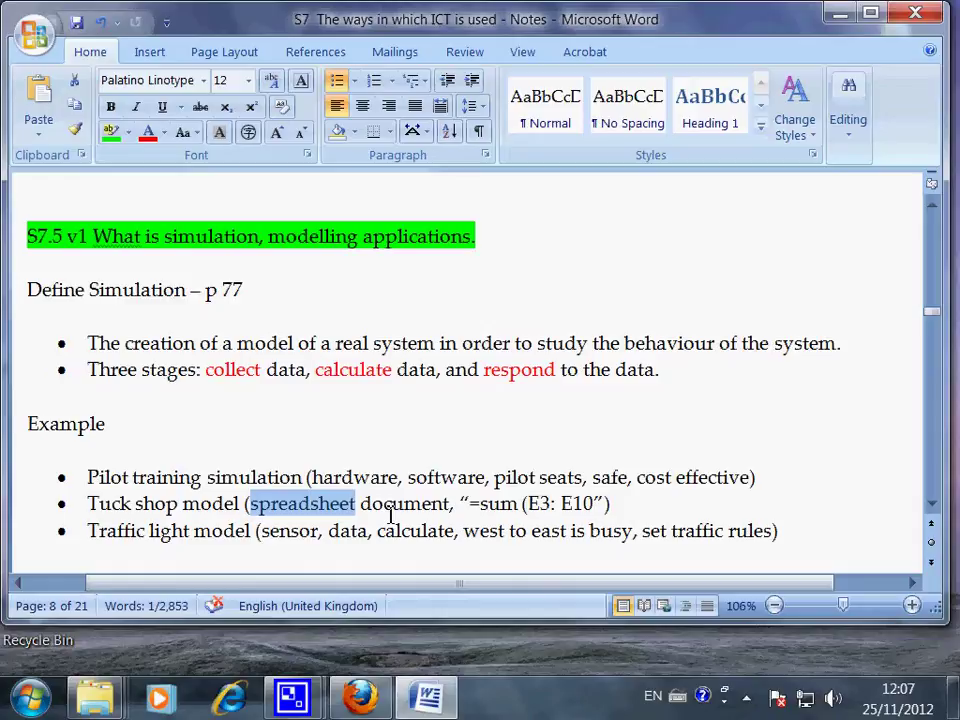
left_click(463, 505)
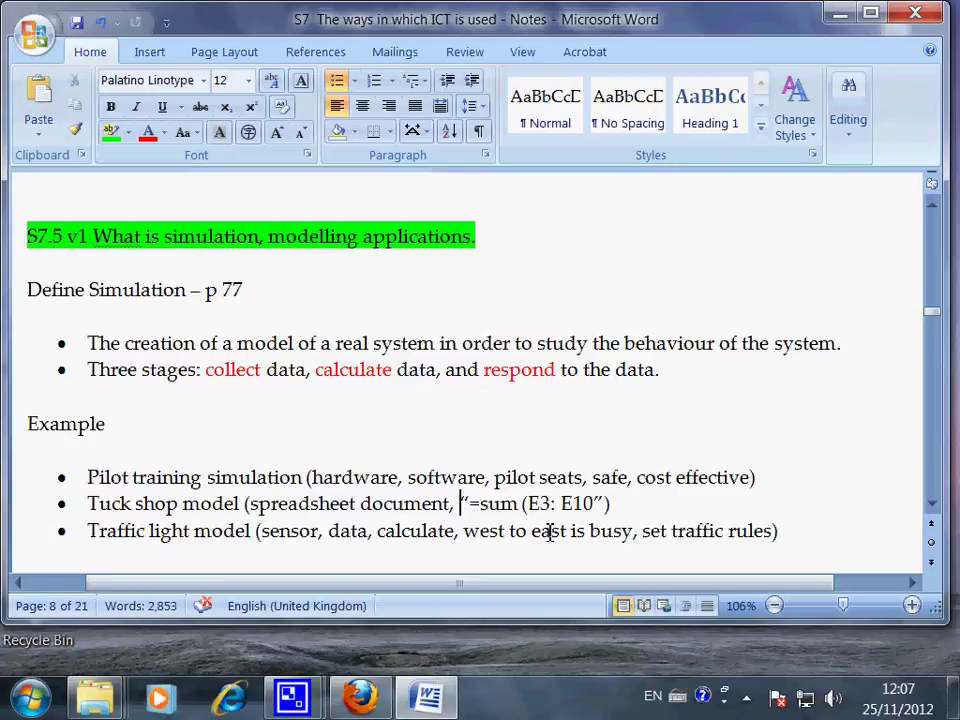
left_click_drag(470, 505, 596, 503)
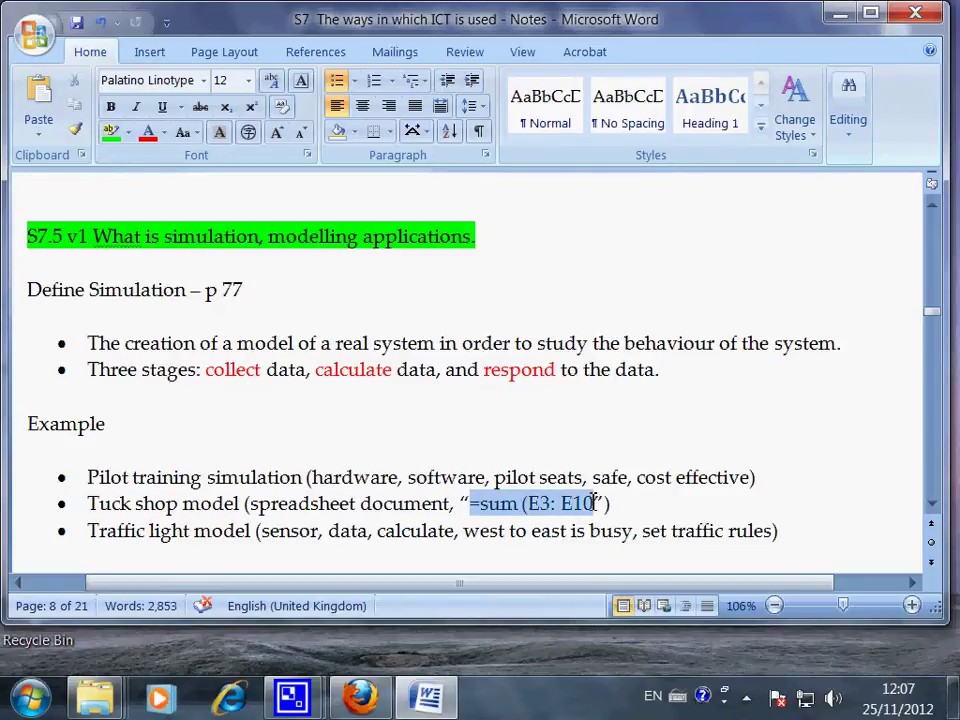
left_click(596, 503)
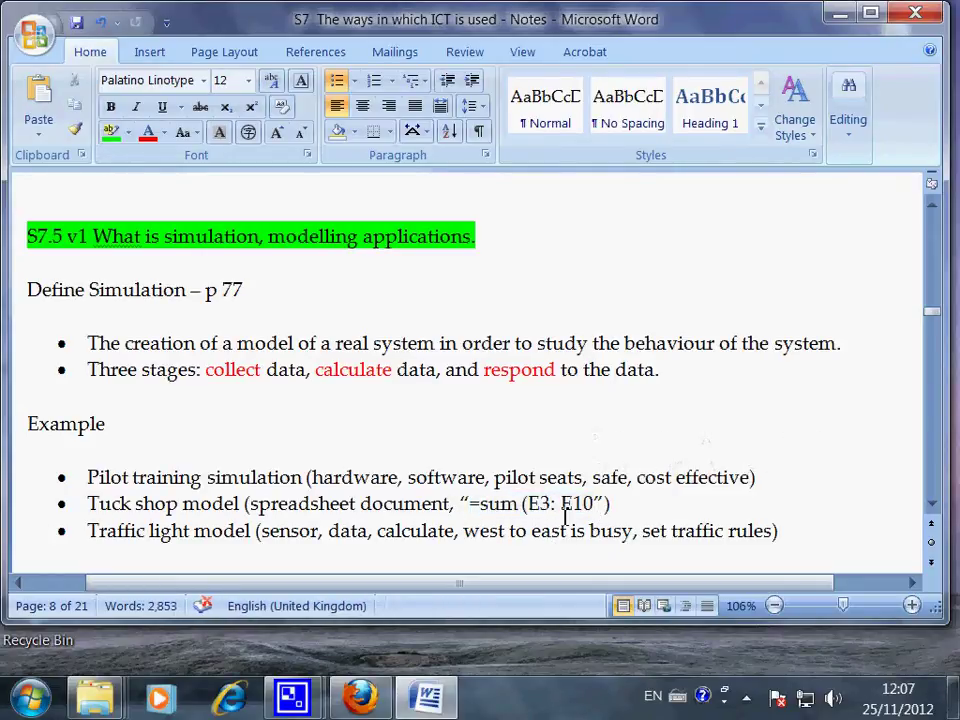
type(")")
Step: Check the cell references E3 and E10 in the tuck shop formula and delete the final bracket after the closing quotation mark
left_click_drag(555, 503, 527, 503)
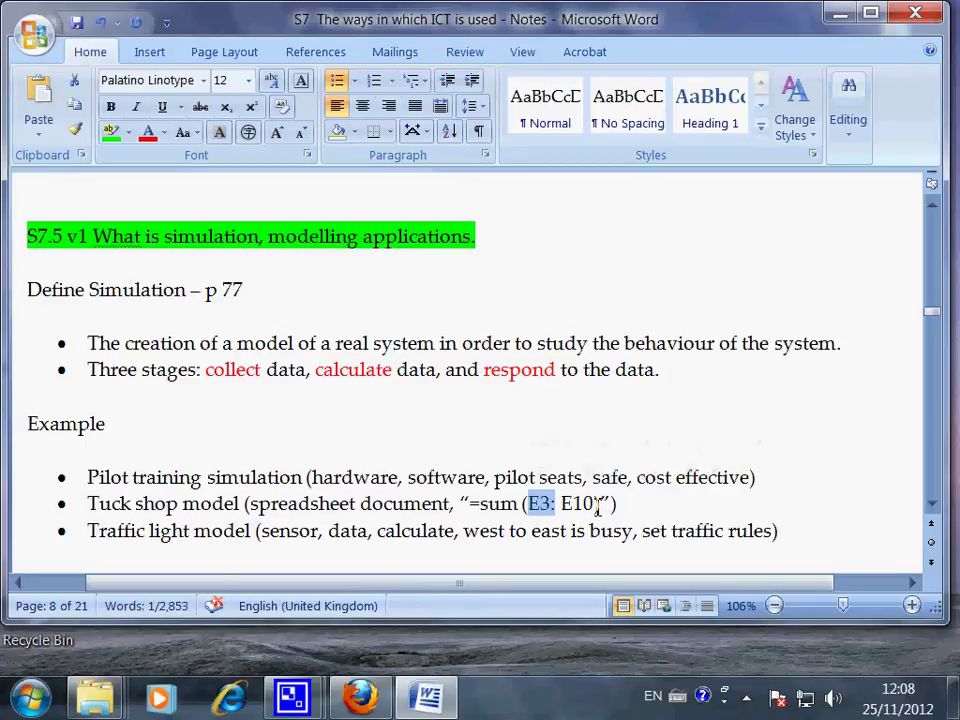
left_click(595, 503)
left_click_drag(595, 503, 562, 503)
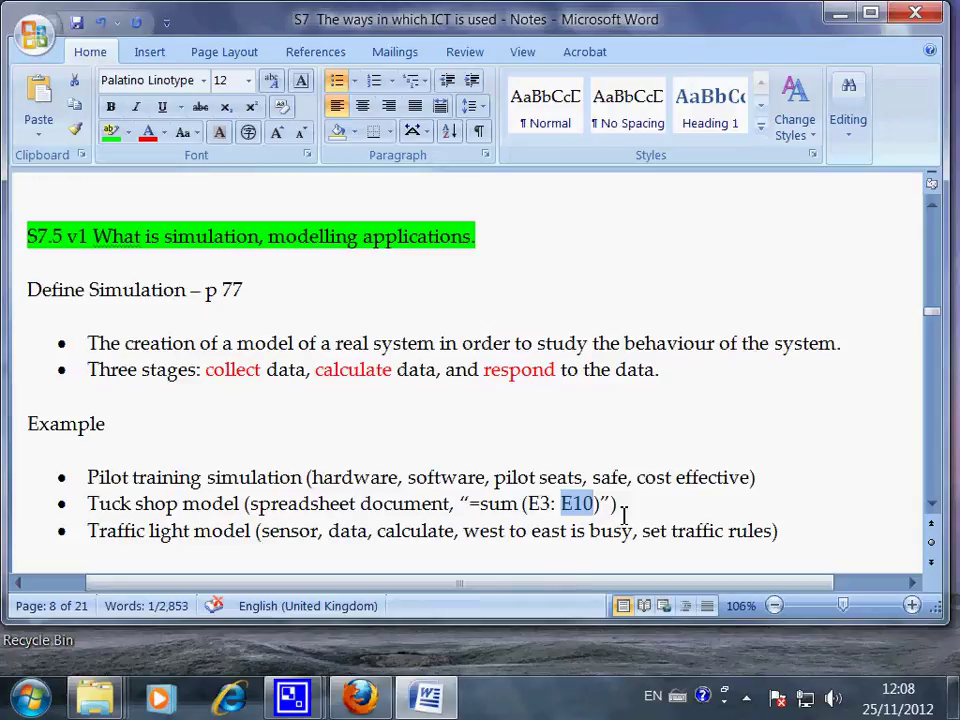
left_click(625, 512)
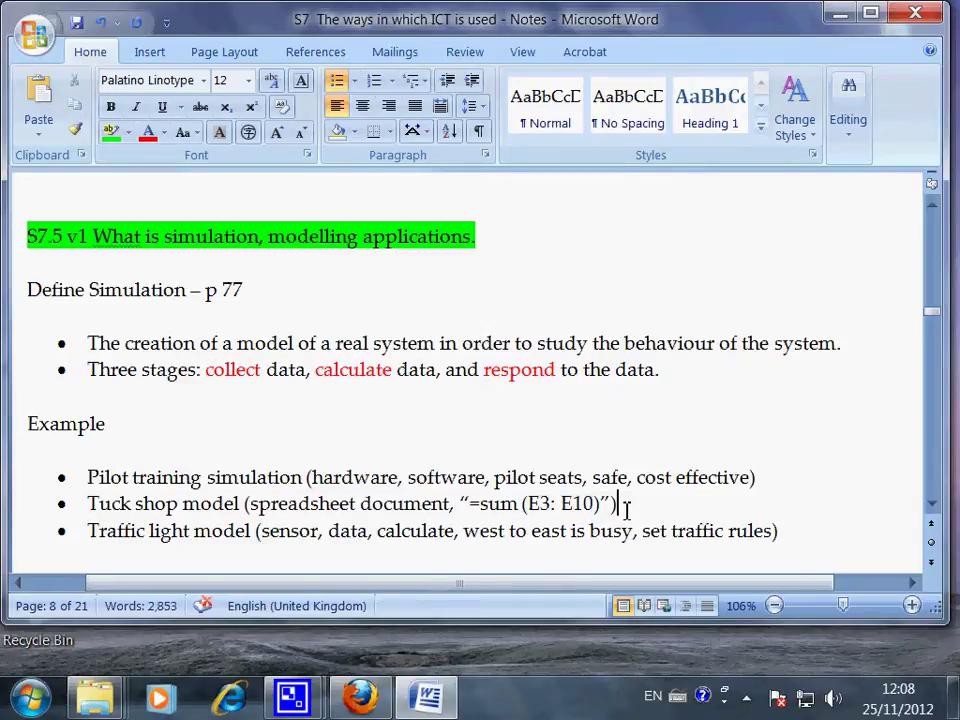
key("BackSpace")
Step: Examine the parts of the tuck shop formula: the sum function and the cell references E3 and E10
left_click_drag(500, 504, 477, 508)
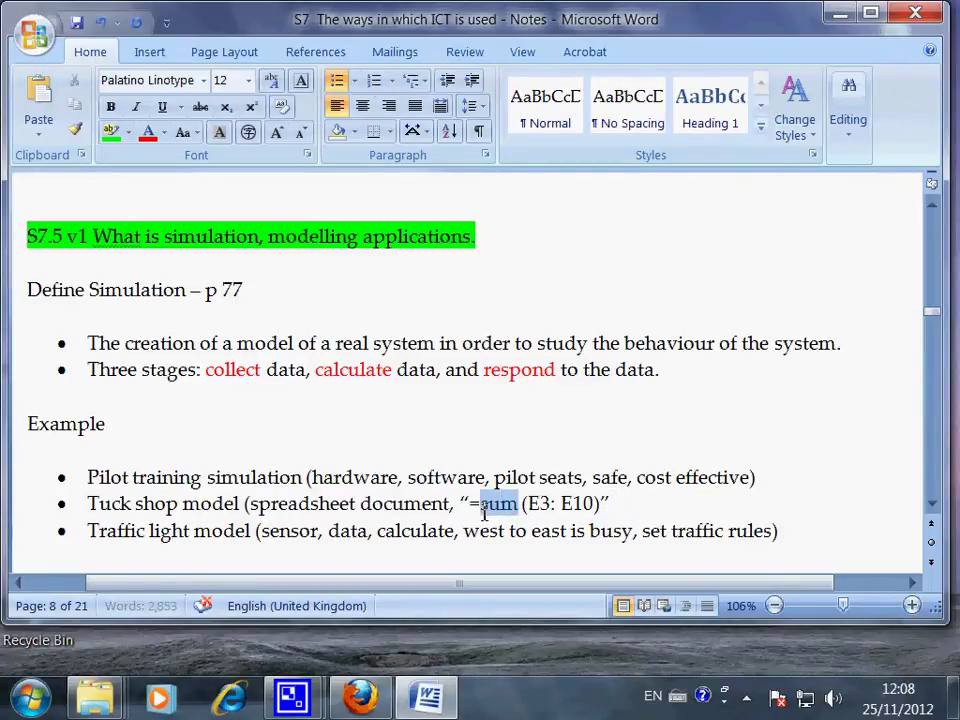
left_click(636, 510)
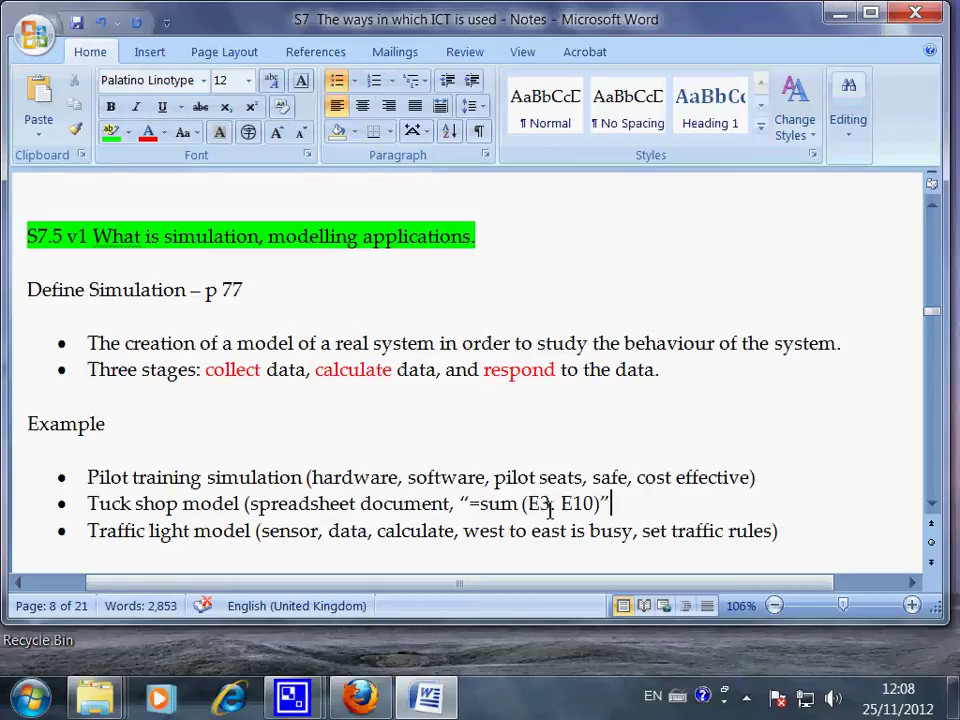
left_click_drag(560, 503, 596, 503)
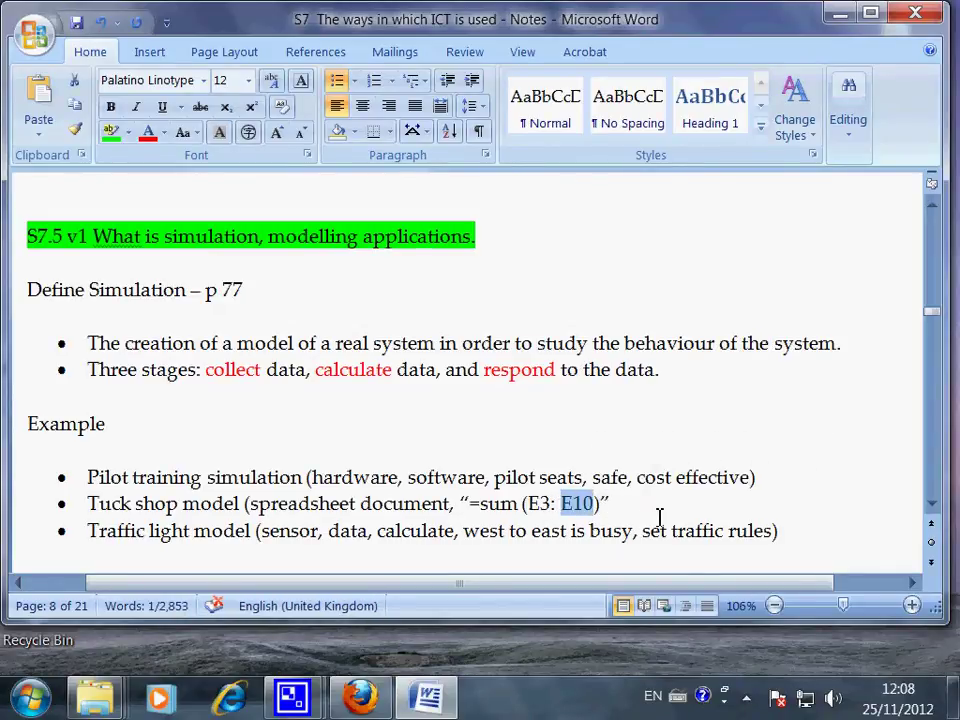
left_click_drag(517, 503, 482, 505)
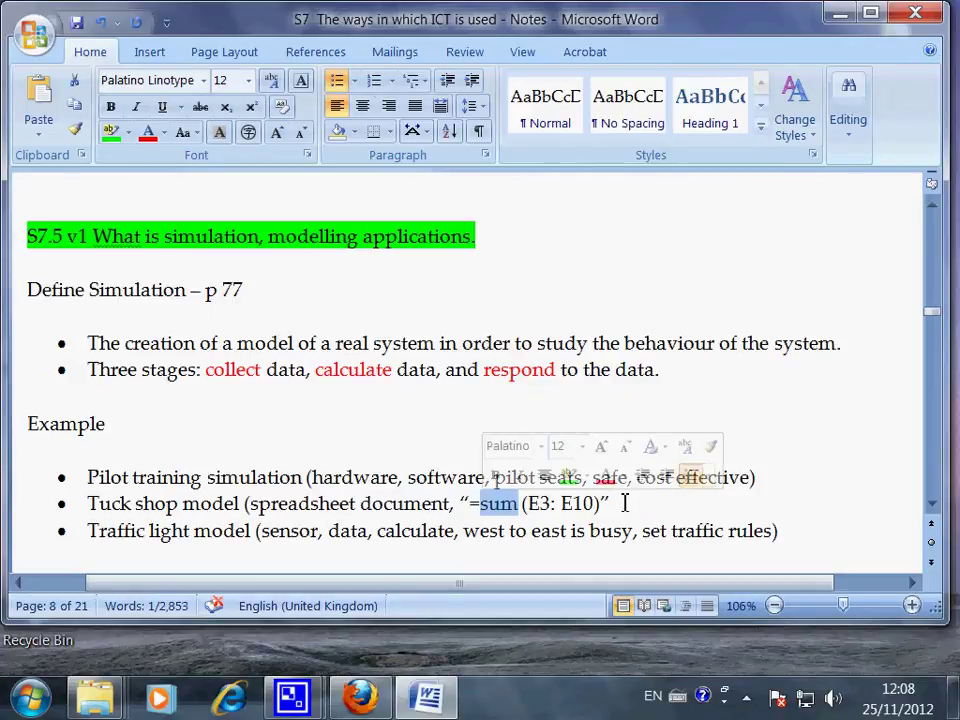
left_click(628, 509)
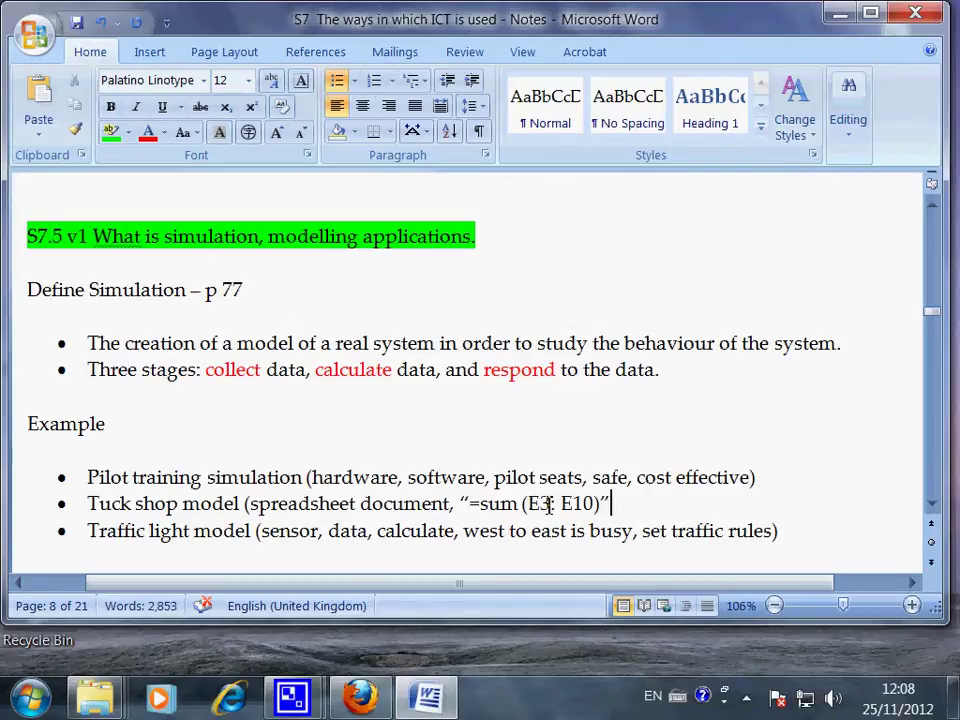
left_click_drag(540, 503, 551, 503)
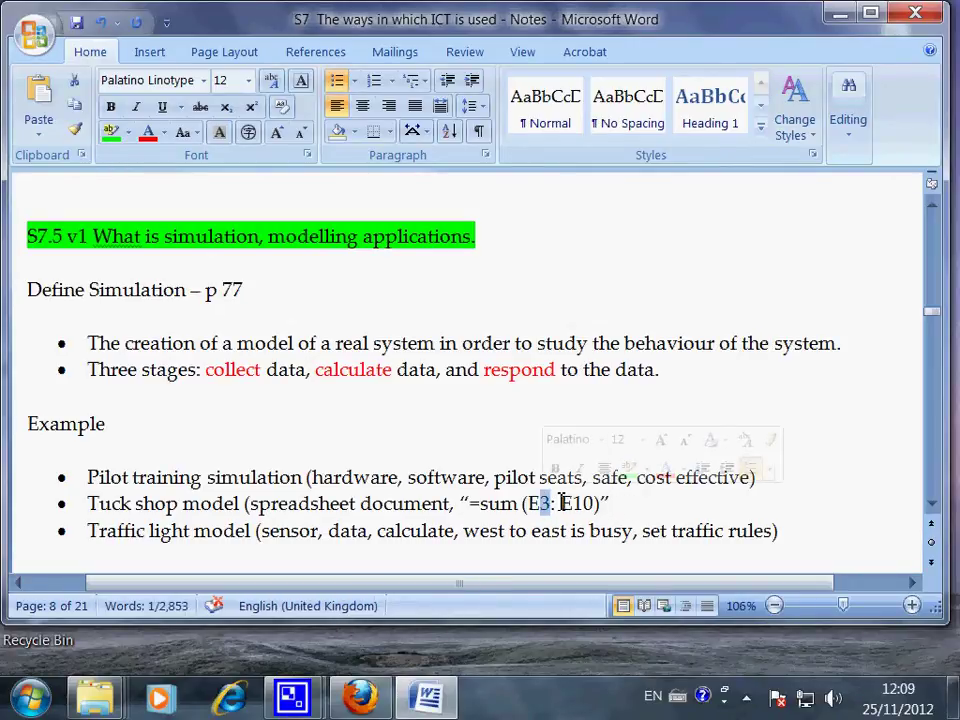
left_click(558, 503)
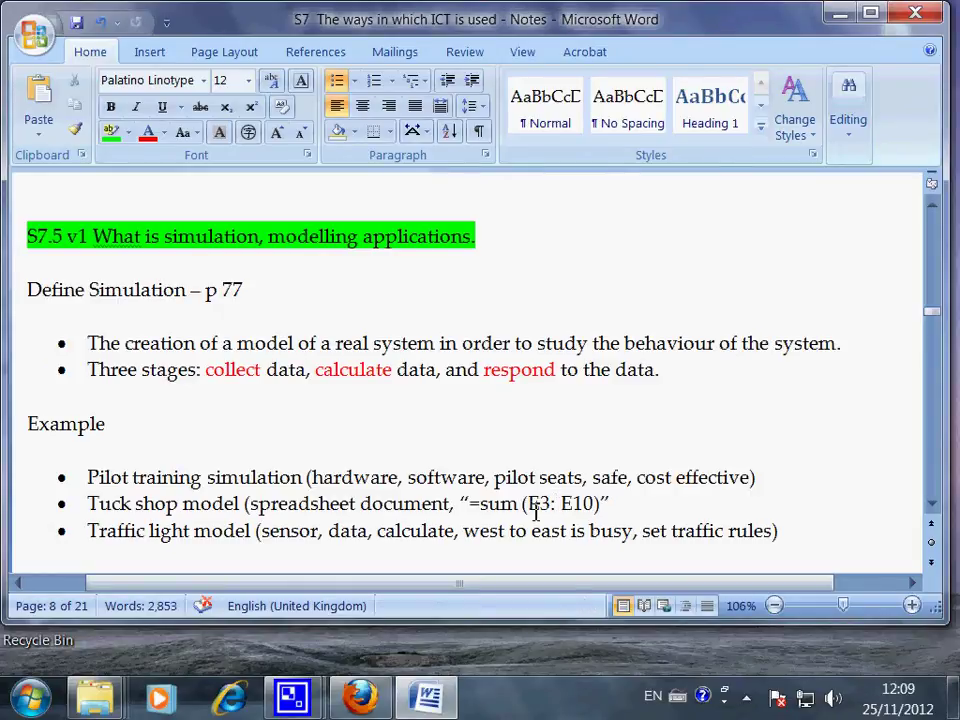
Step: Add ", prediction" after "(E3: E10)" in the tuck shop model bullet, before the closing quotation mark
left_click(592, 505)
type("), predict")
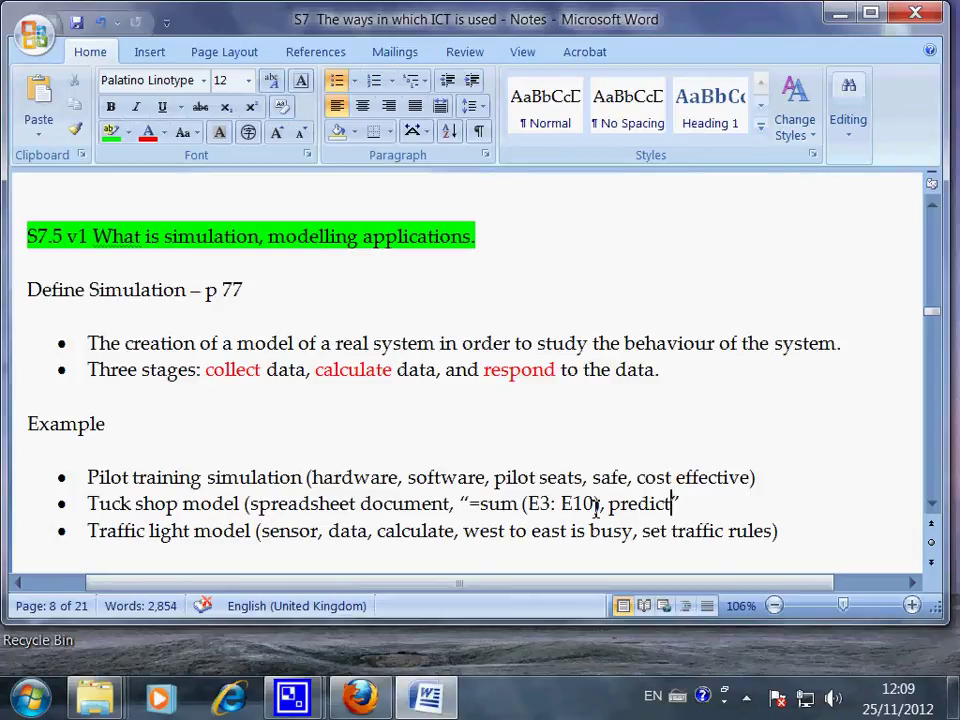
type("ion")
Step: Examine the traffic light model example and its sensor, data and calculate details
left_click(138, 549)
left_click_drag(90, 530, 258, 533)
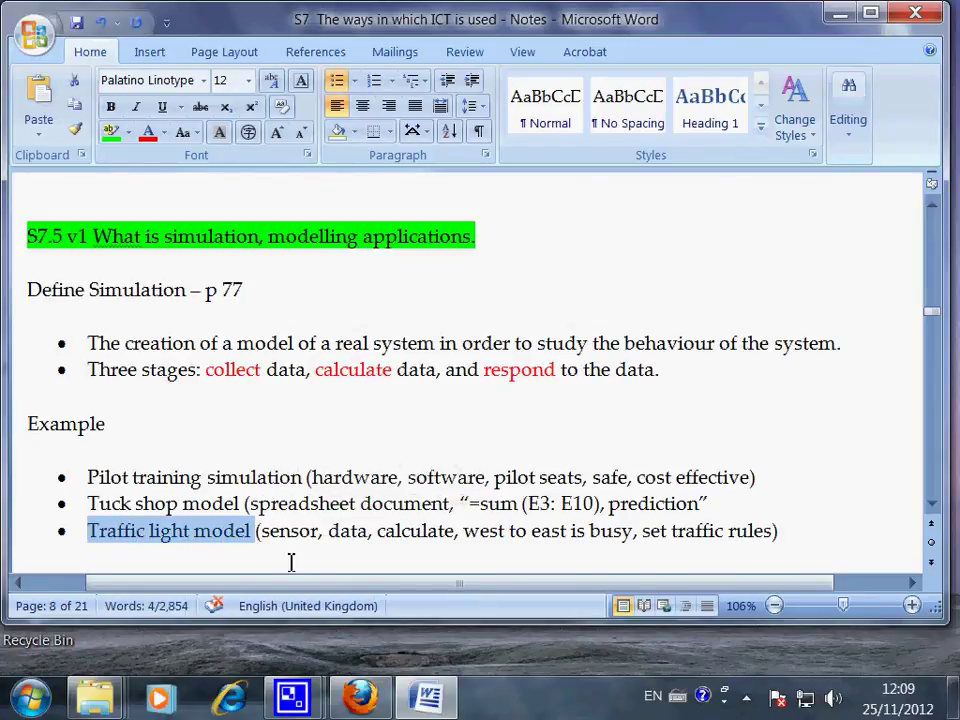
left_click(274, 547)
left_click(271, 532)
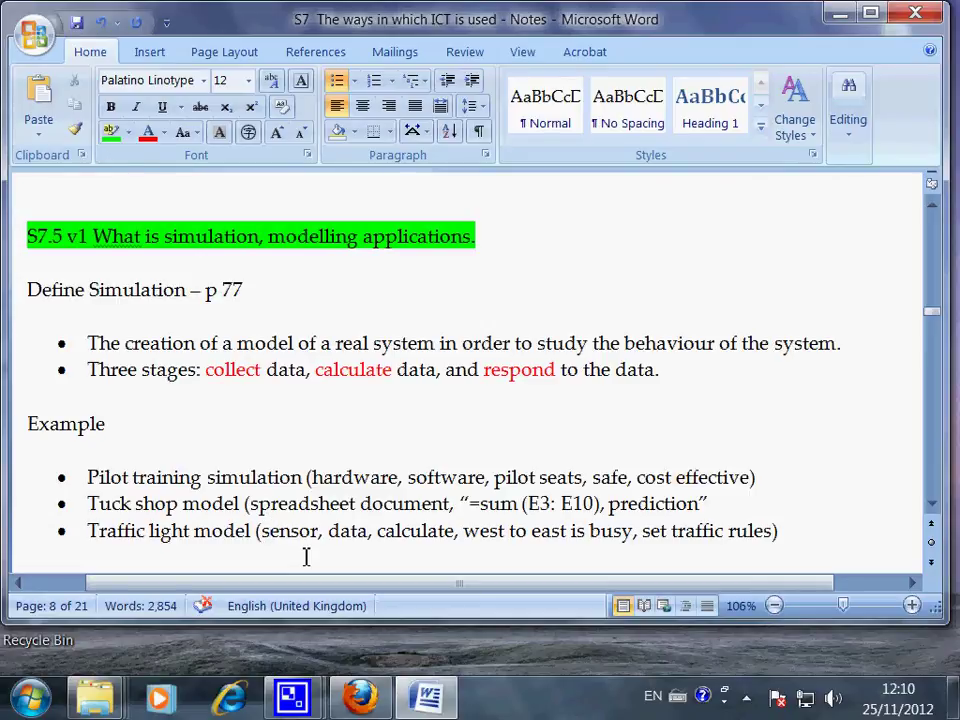
left_click(324, 531)
left_click_drag(377, 528, 337, 537)
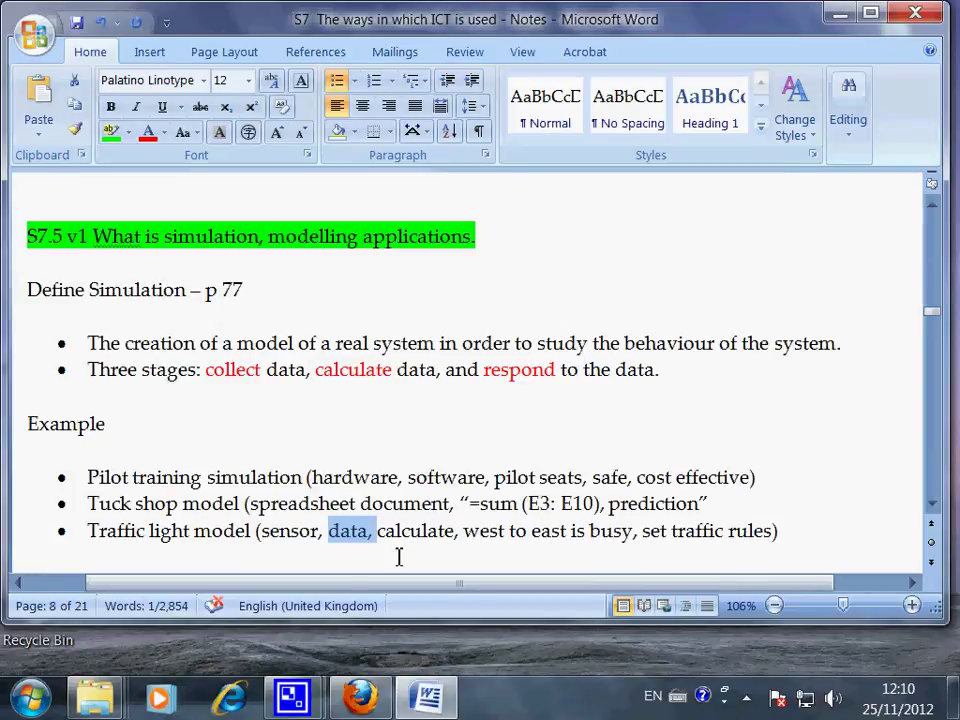
left_click_drag(384, 534, 463, 529)
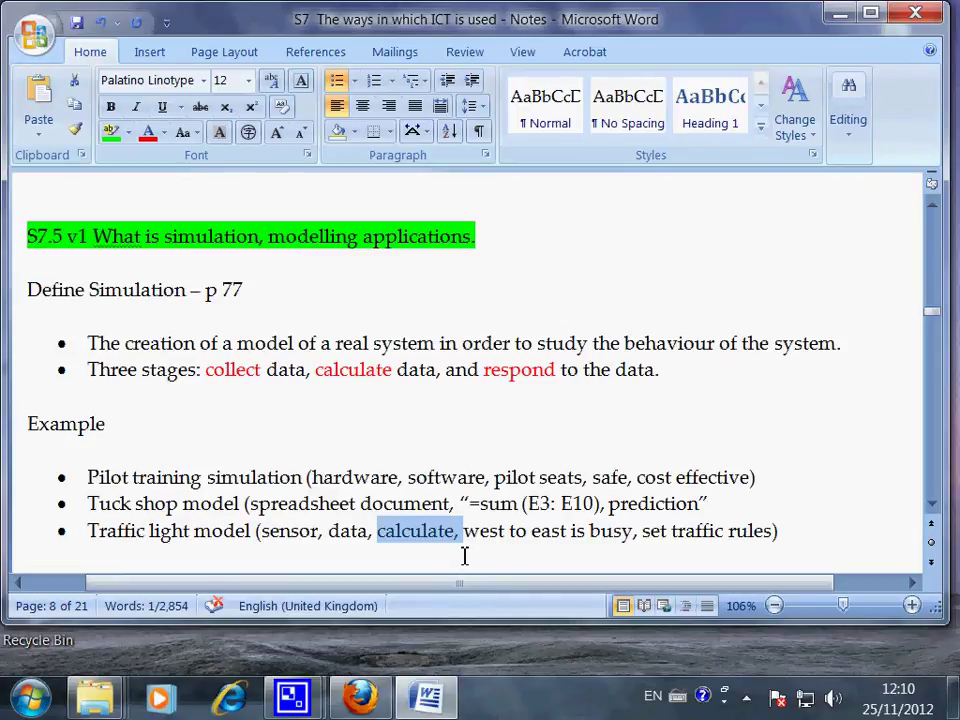
Step: Examine the "west to east is busy" and "set traffic rules" details of the traffic light model example
left_click_drag(463, 531, 630, 540)
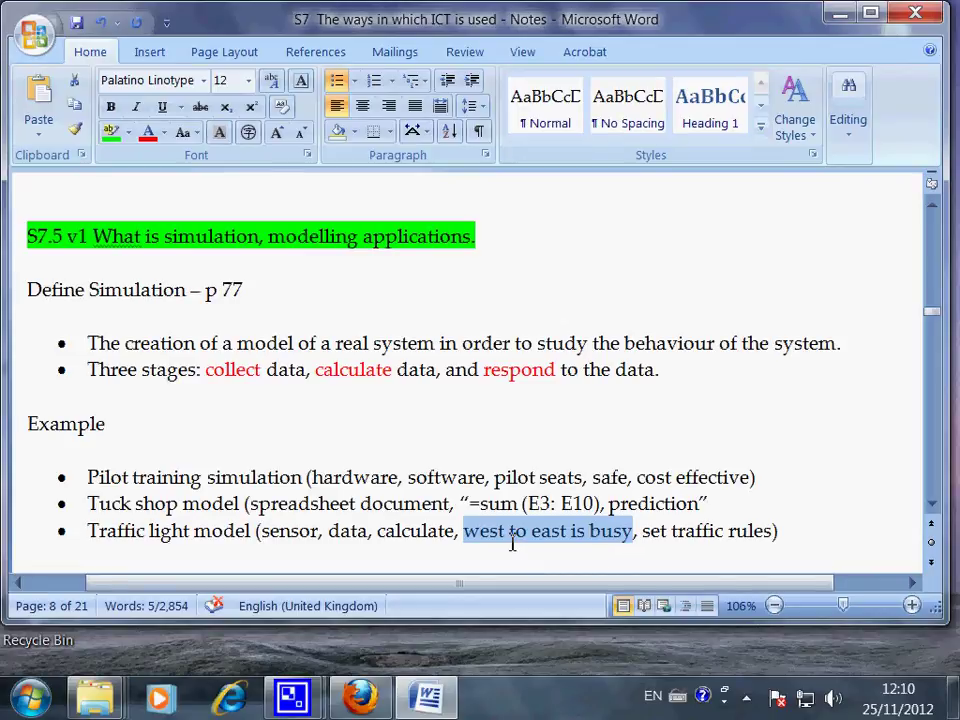
left_click(511, 544)
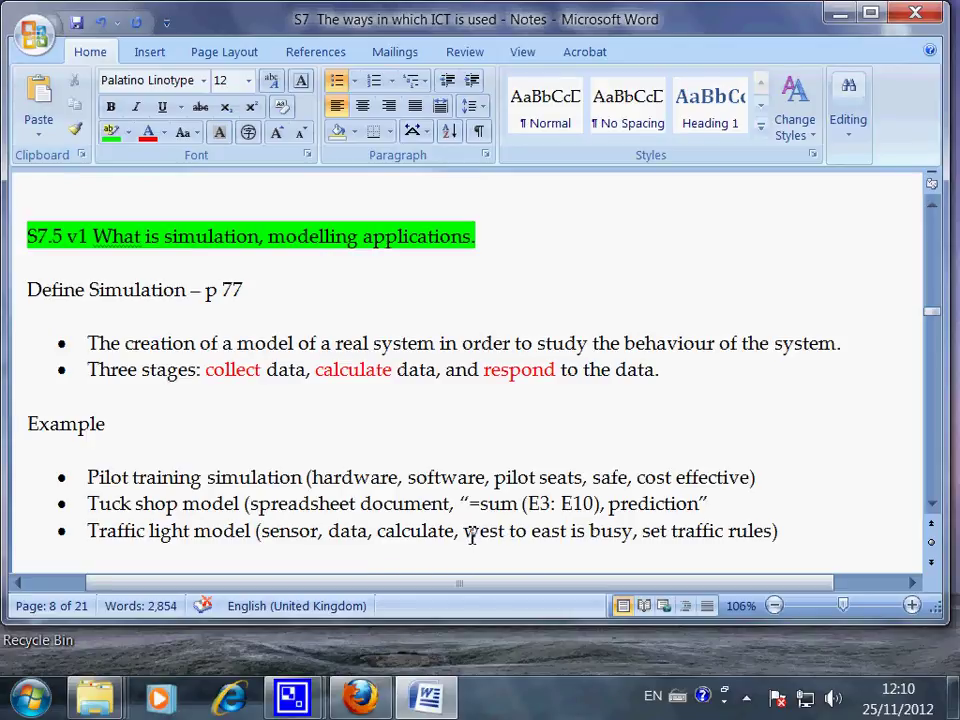
left_click_drag(467, 533, 633, 535)
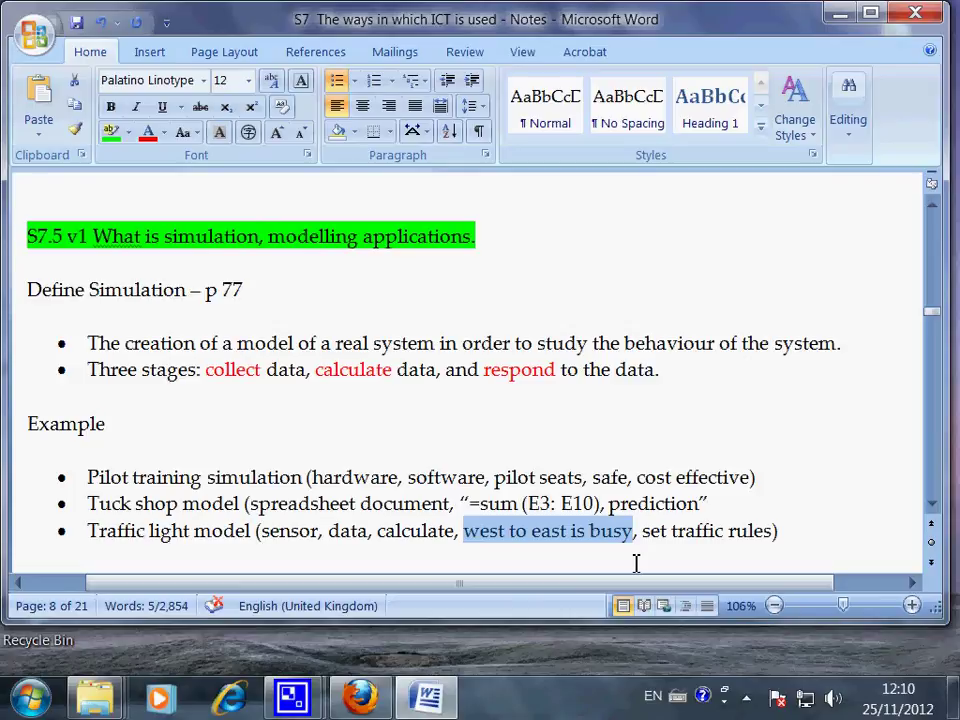
left_click(299, 540)
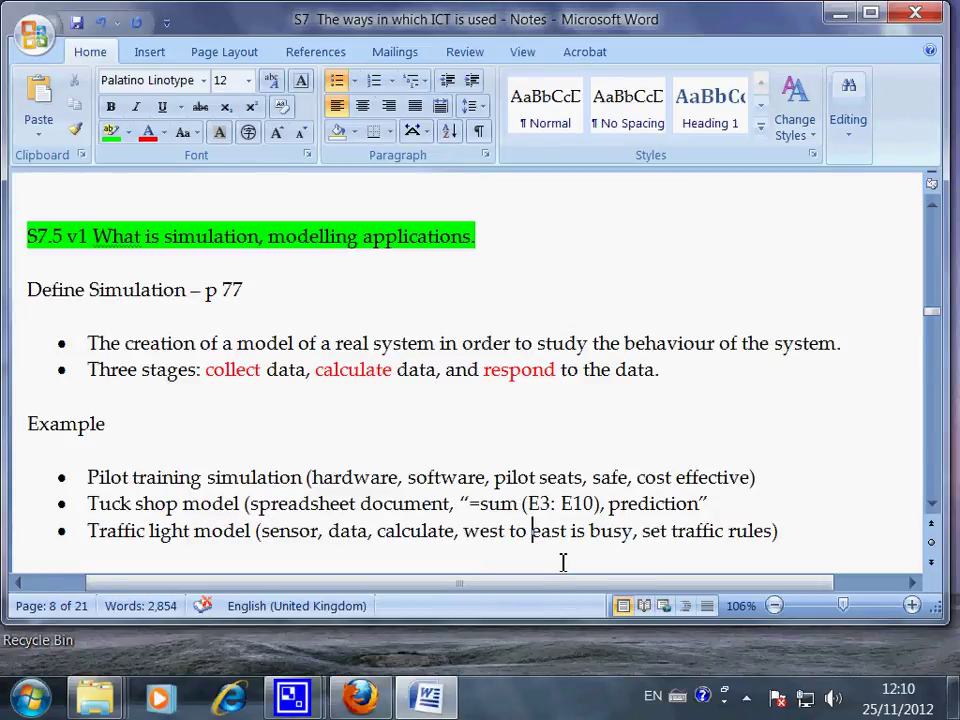
left_click(570, 531)
left_click(639, 531)
left_click_drag(642, 531, 776, 531)
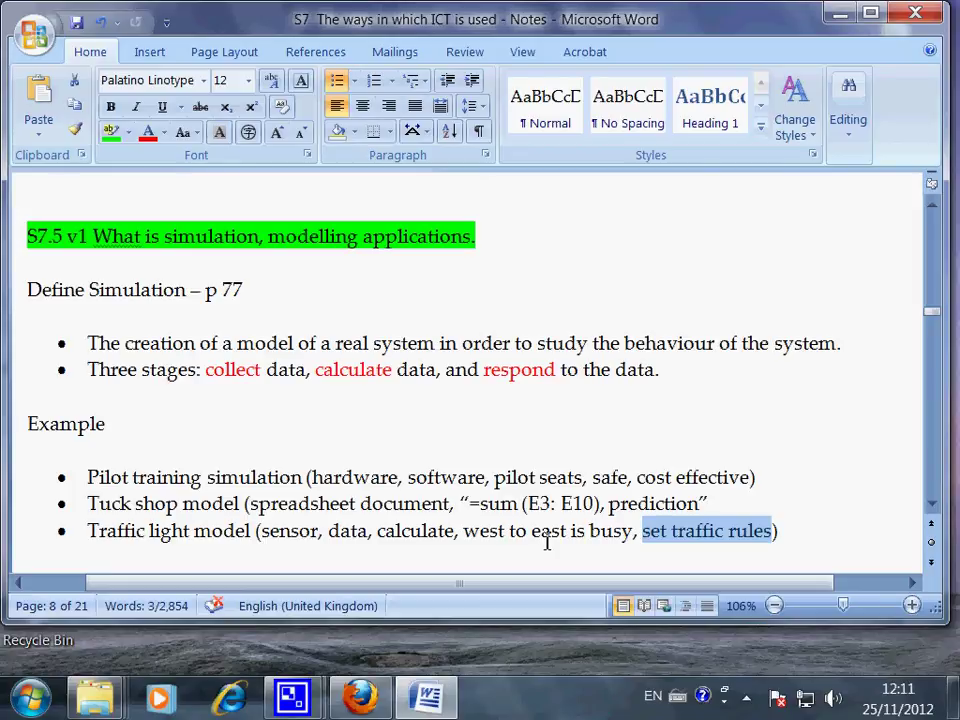
left_click(775, 535)
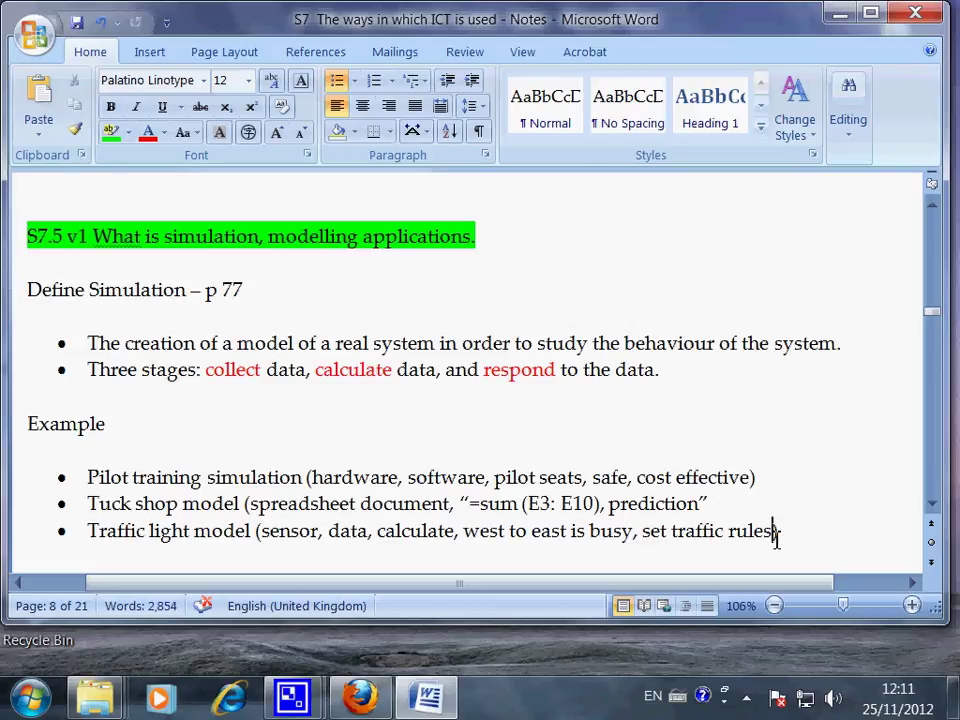